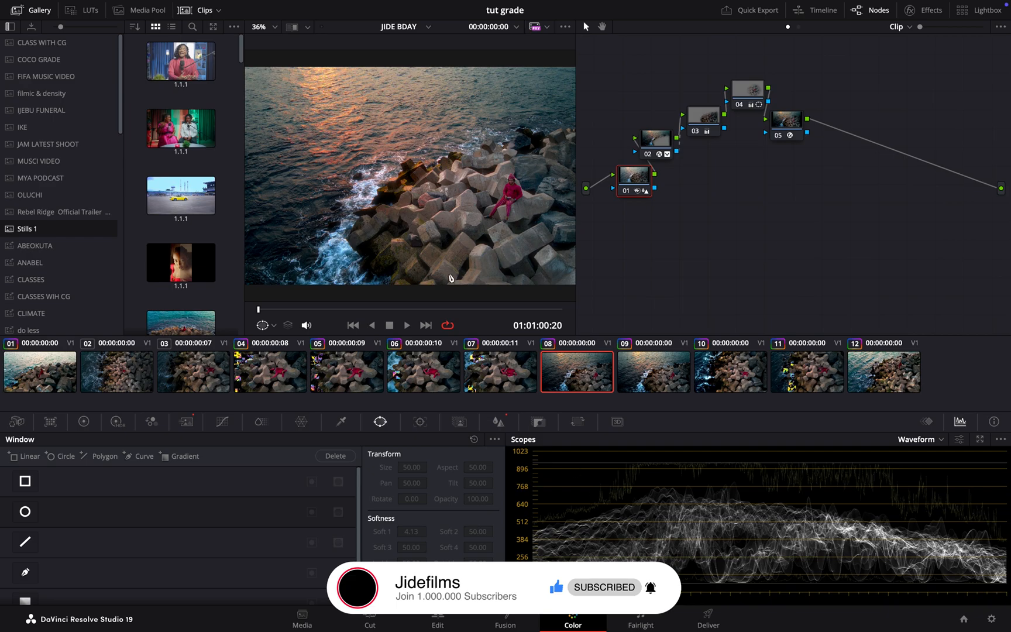
Preview the clip full screen, then switch to the Edit page and zoom into the timeline
key("ctrl+f")
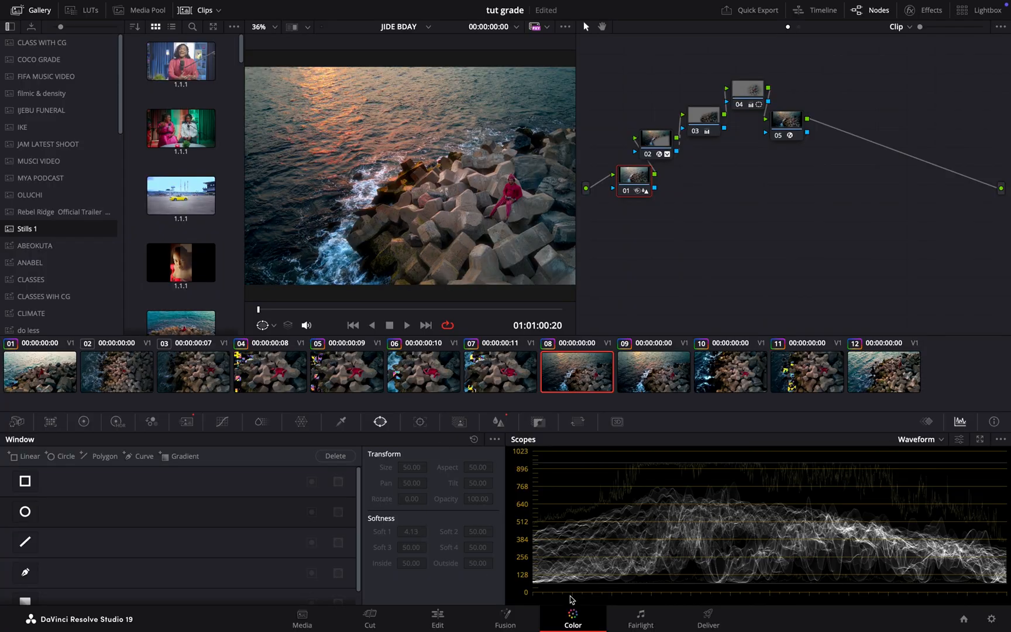
key("shift+4")
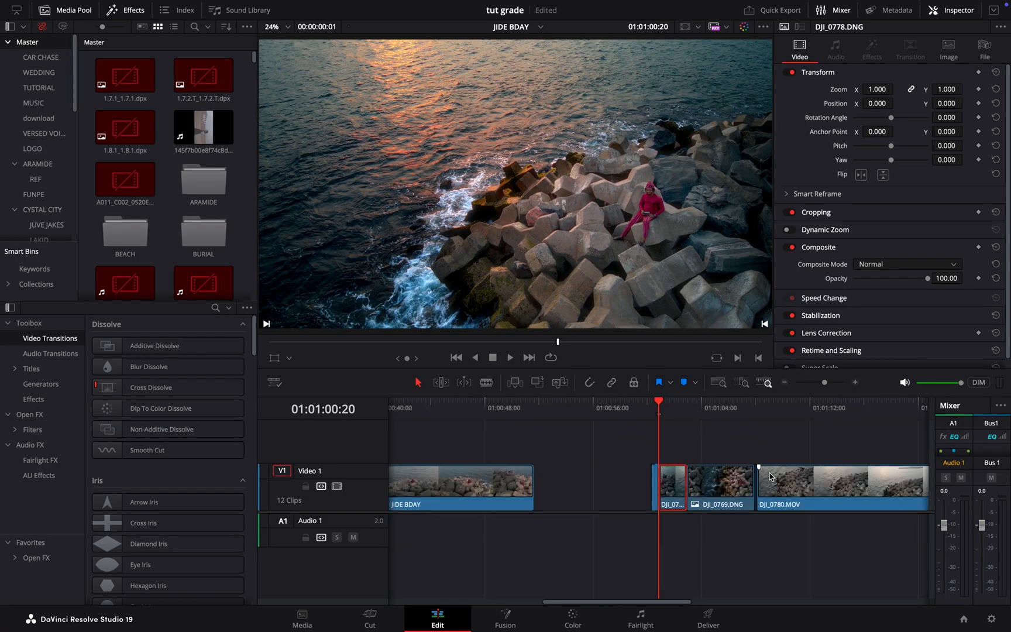
left_click(858, 383)
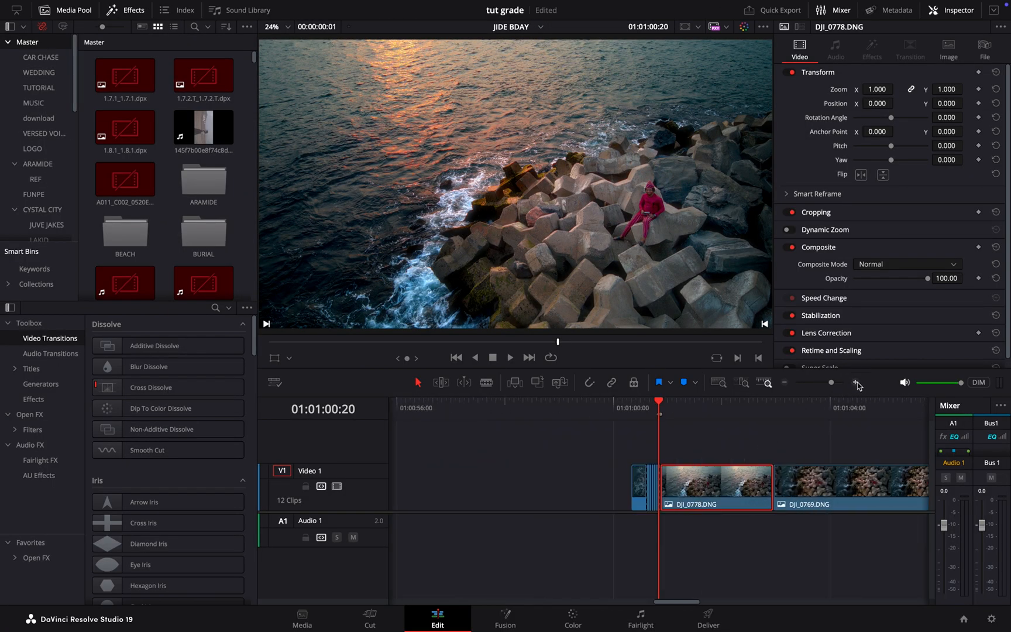
scroll(706, 492, "right", 3)
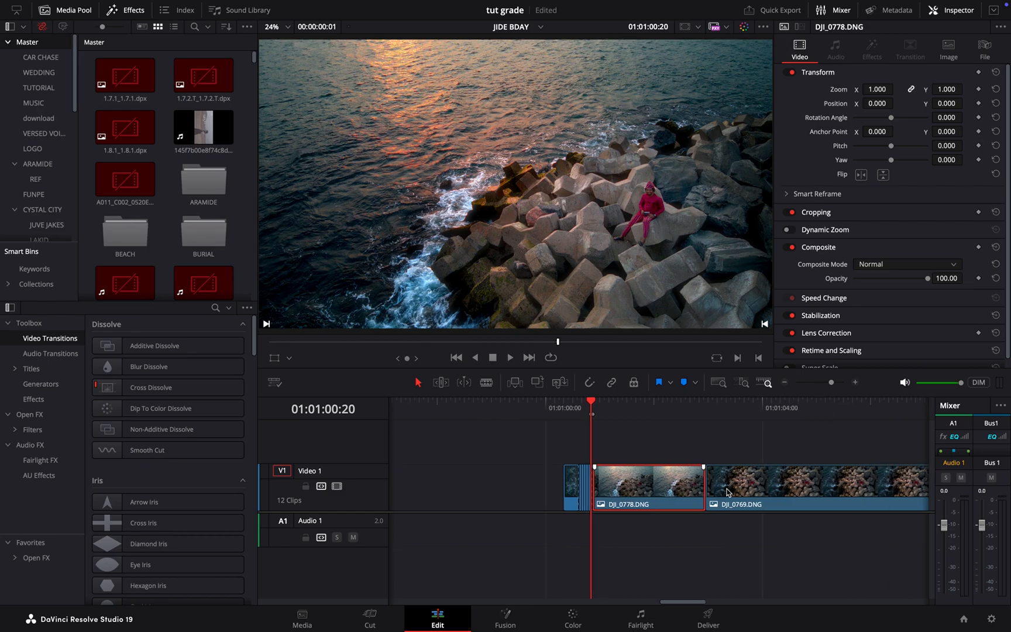
left_click(855, 383)
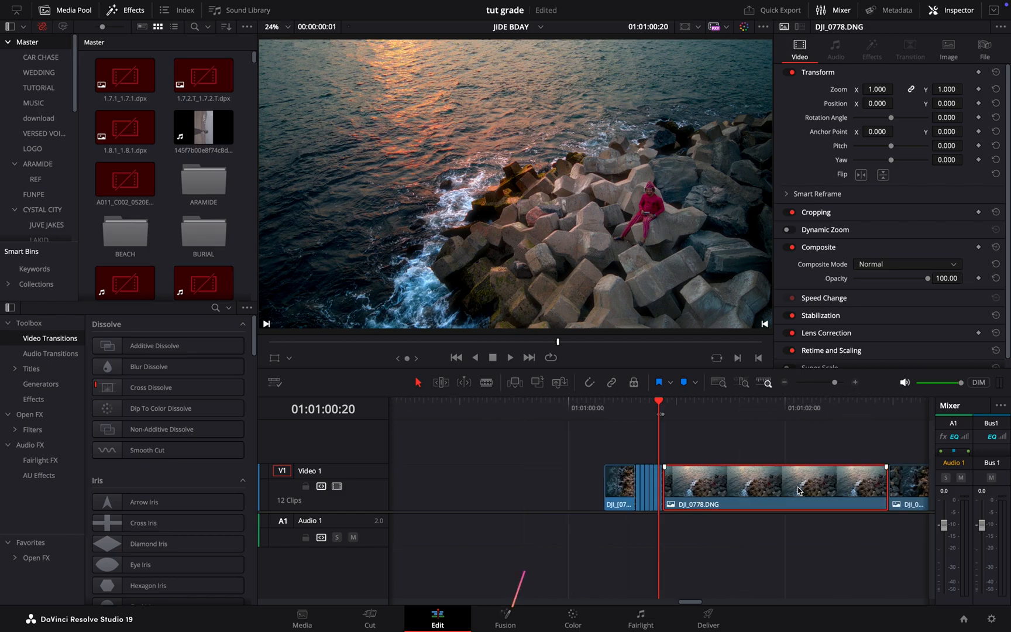
scroll(798, 491, "right", 3)
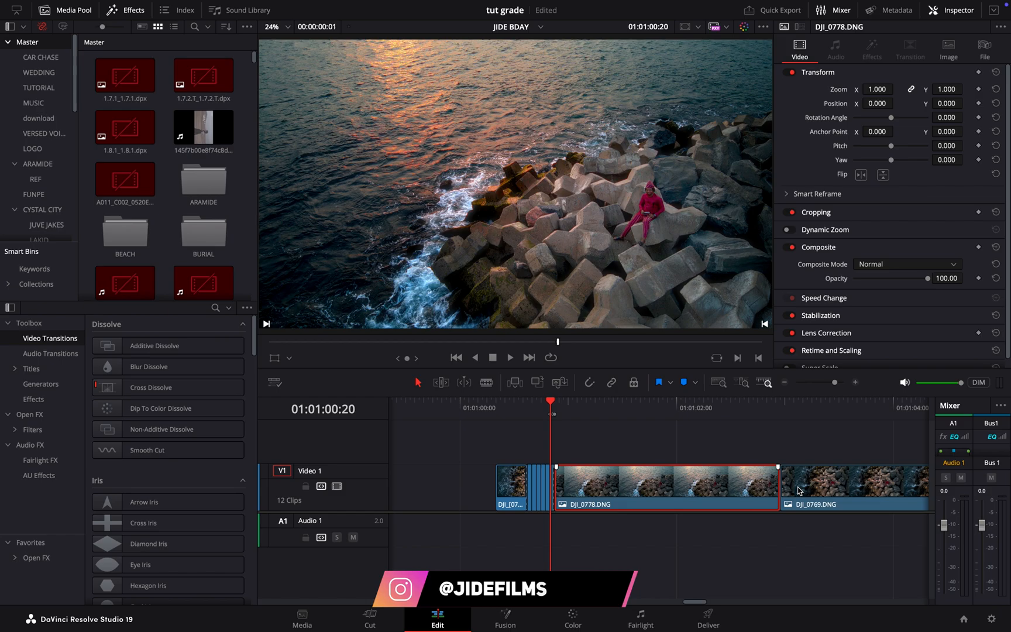
Scrub the playhead onto DJI_0778.DNG at 01:01:01:18 and return to the Color page
left_click(614, 410)
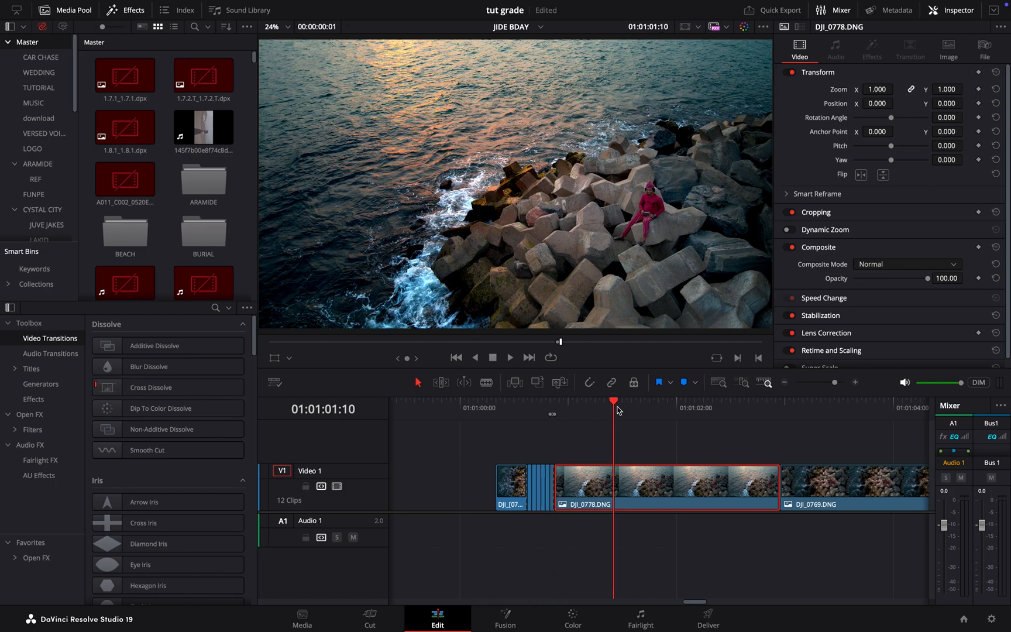
left_click_drag(526, 404, 588, 420)
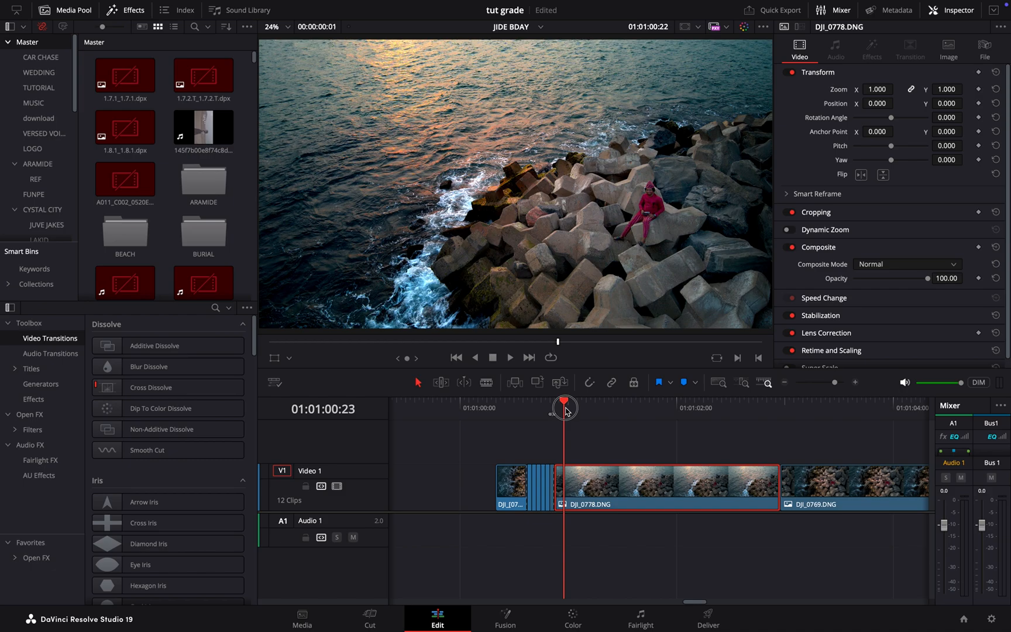
mouse_move(588, 421)
left_mouse_down()
mouse_move(559, 432)
mouse_move(651, 472)
left_mouse_up()
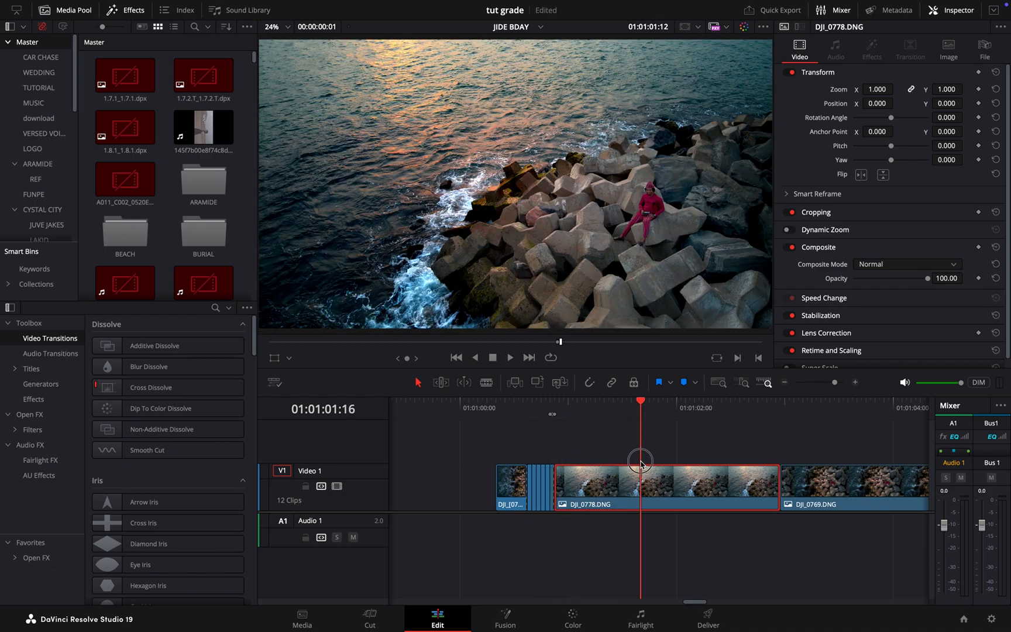
scroll(712, 495, "right", 3)
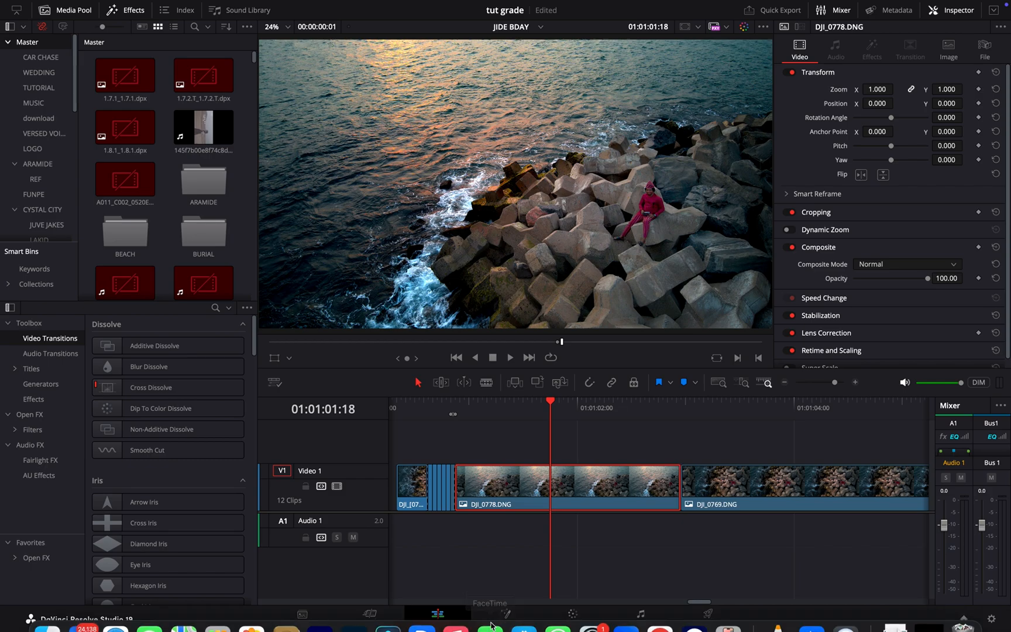
left_click(574, 618)
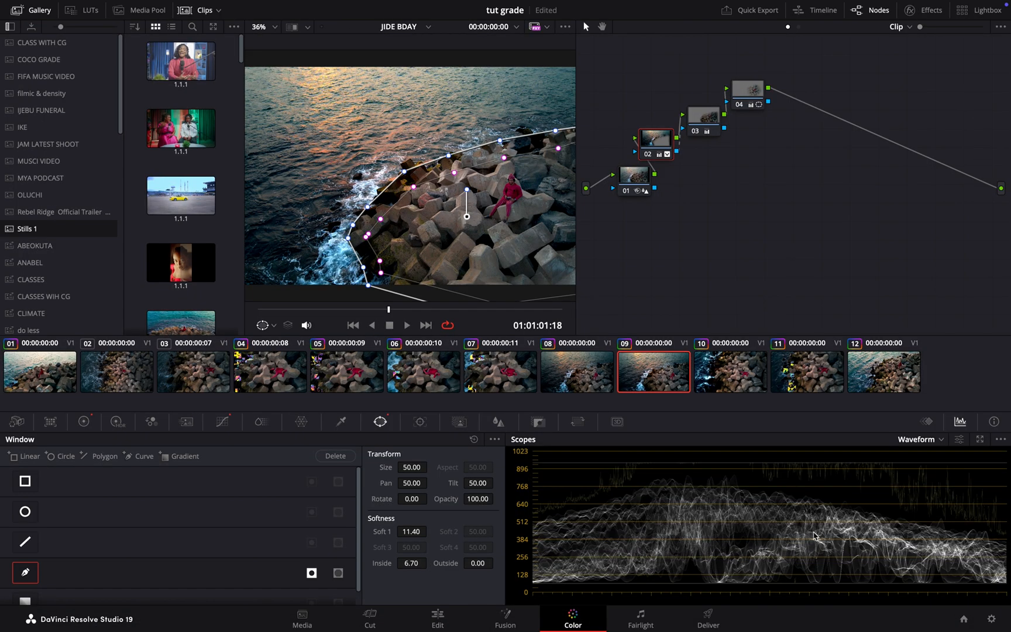
left_click(992, 621)
left_click(304, 142)
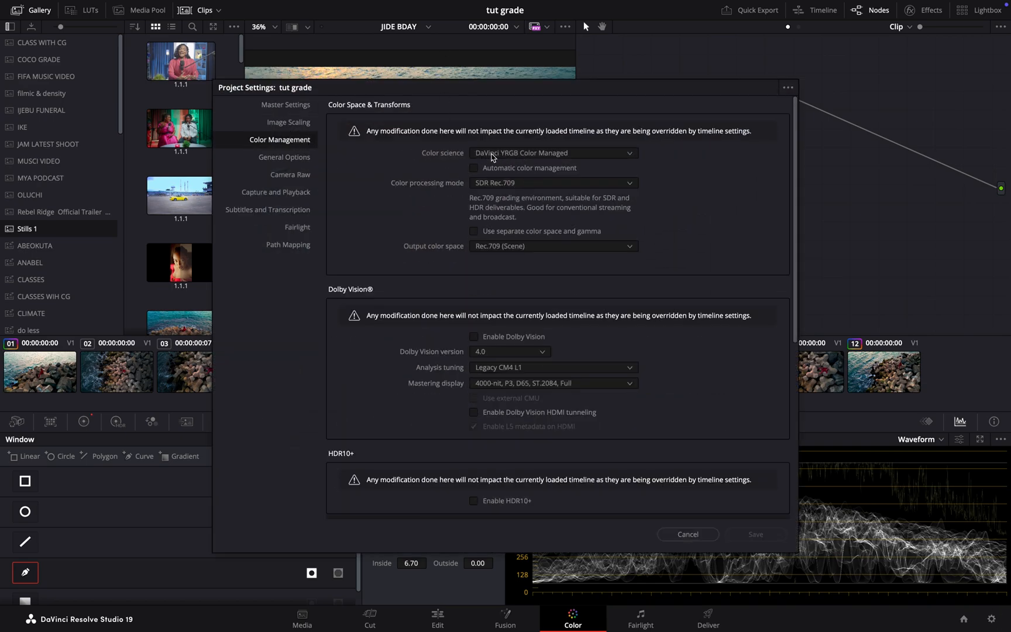
left_click(553, 155)
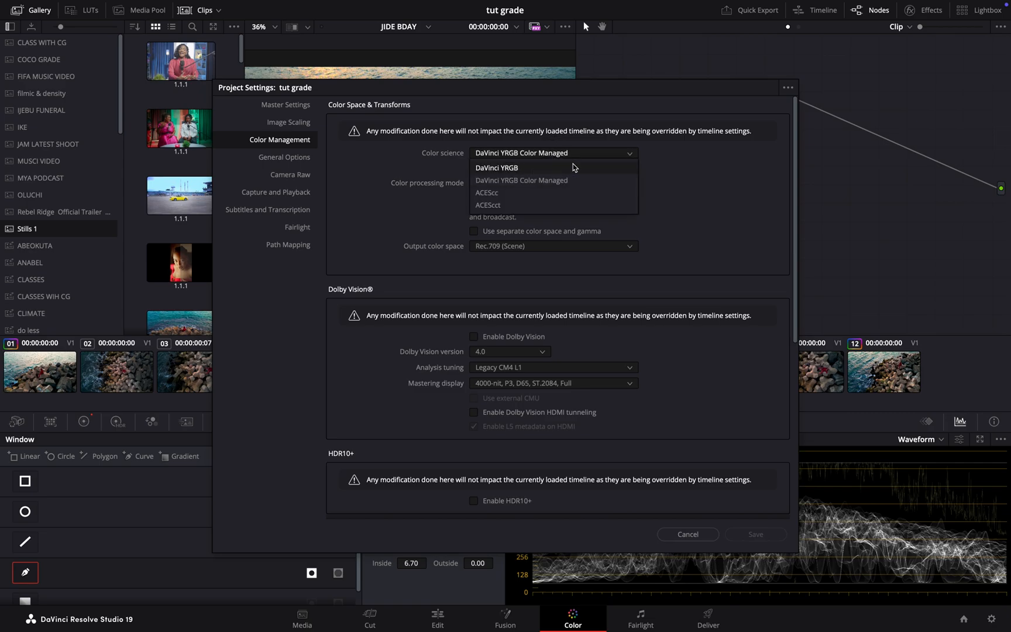
left_click(522, 180)
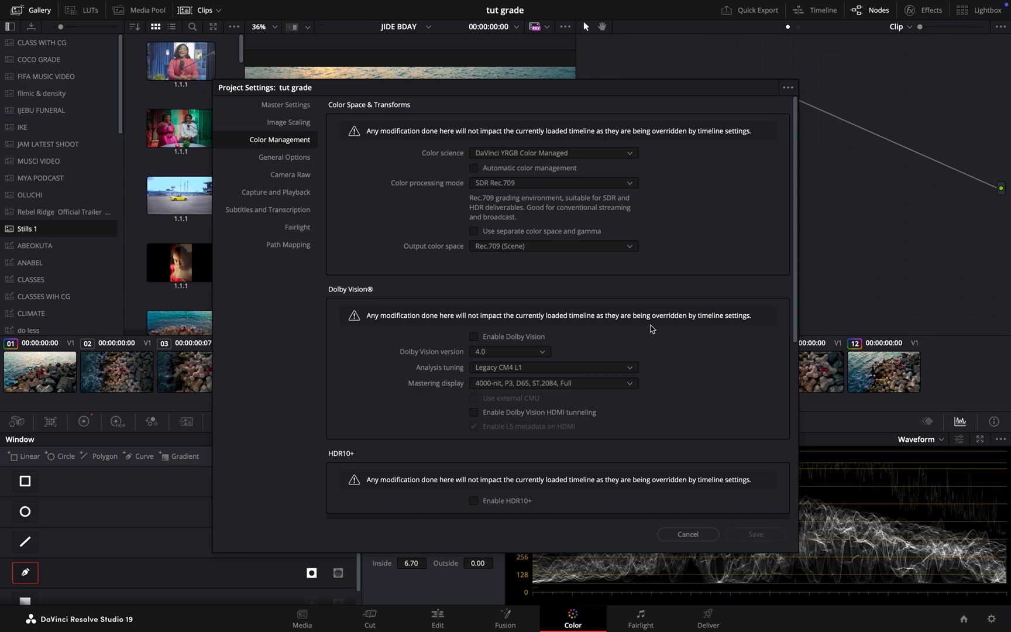
left_click(688, 535)
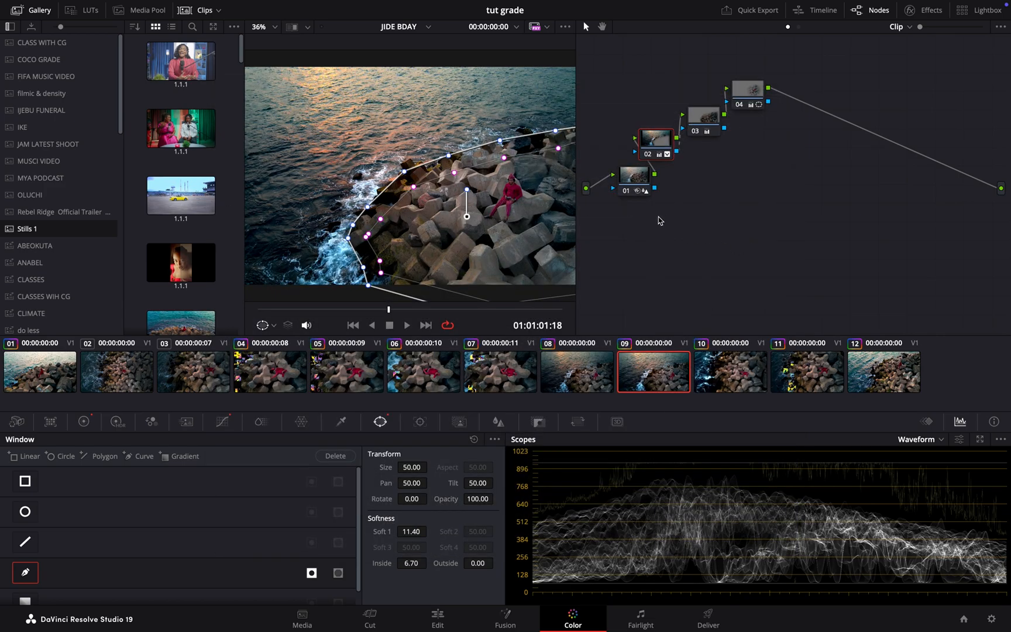
Bypass node 01's grade a few times to compare, then disable nodes 02–04
left_click(636, 183)
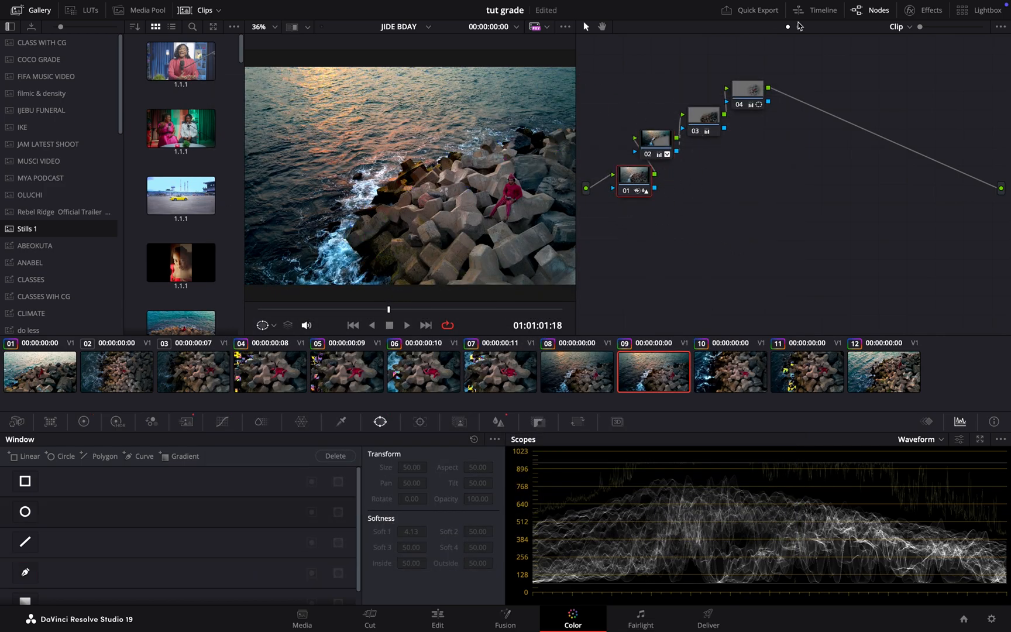
key("shift+d")
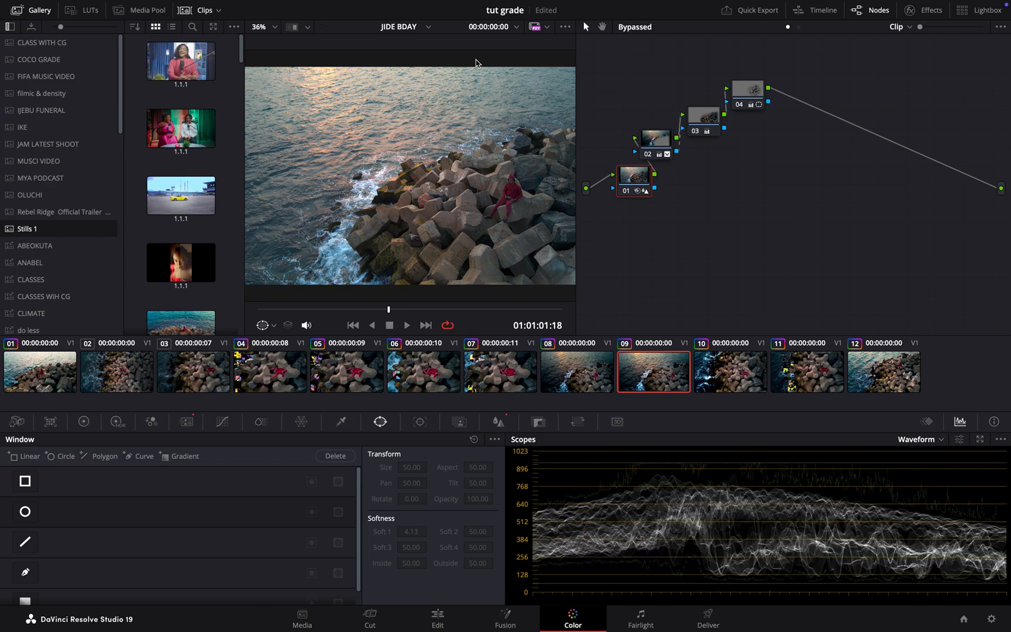
key("shift+d")
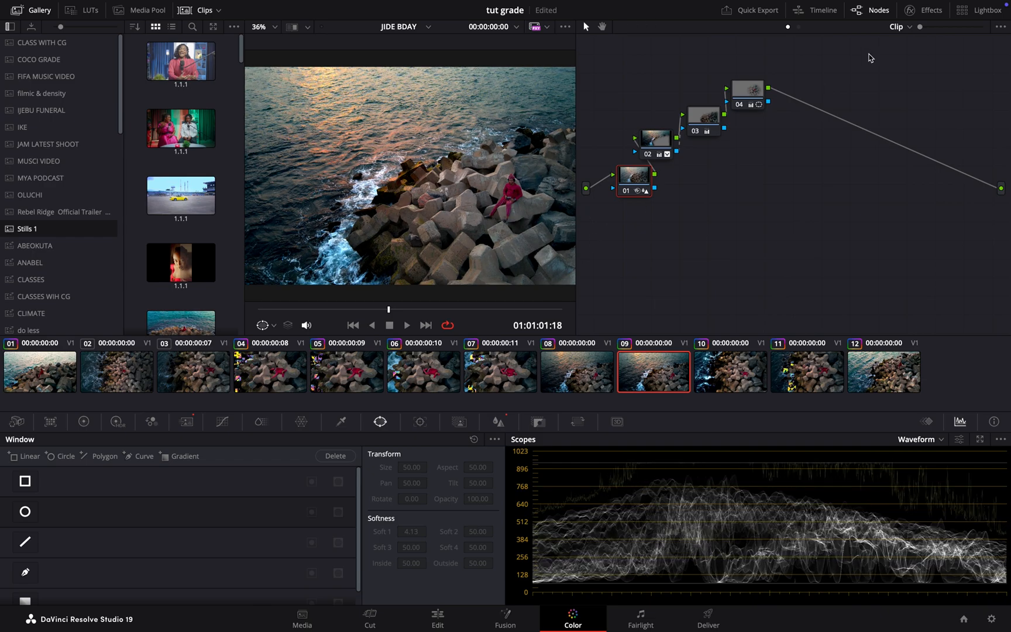
key("shift+d")
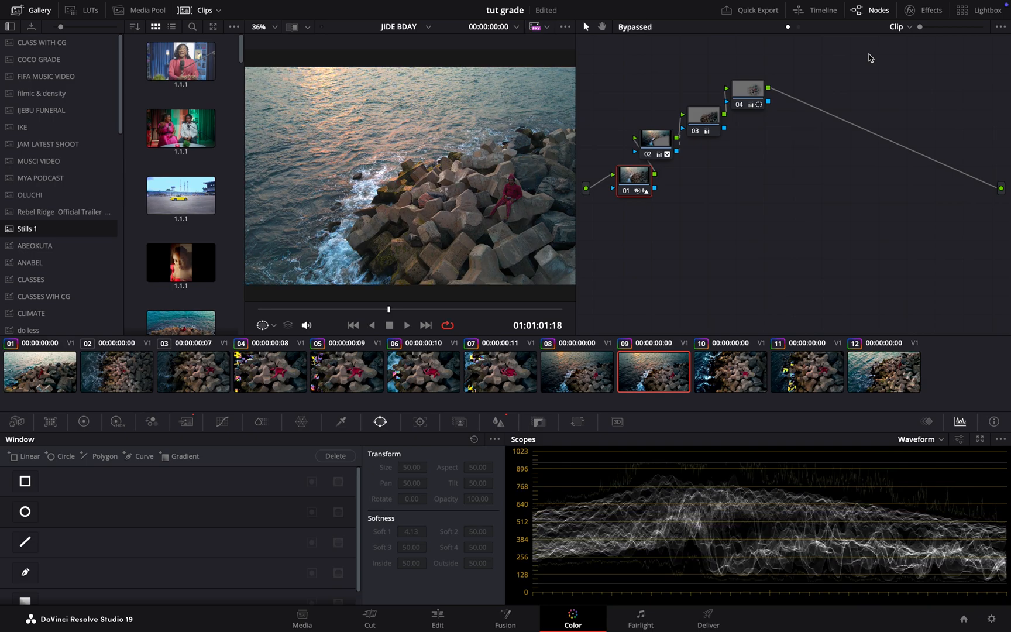
key("shift+d")
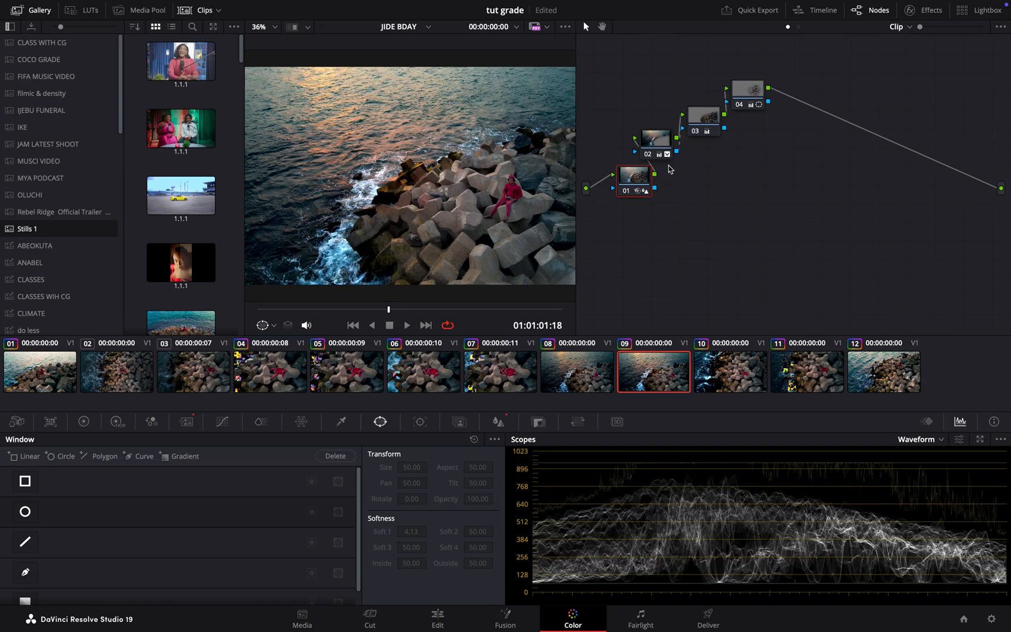
left_click_drag(814, 65, 644, 147)
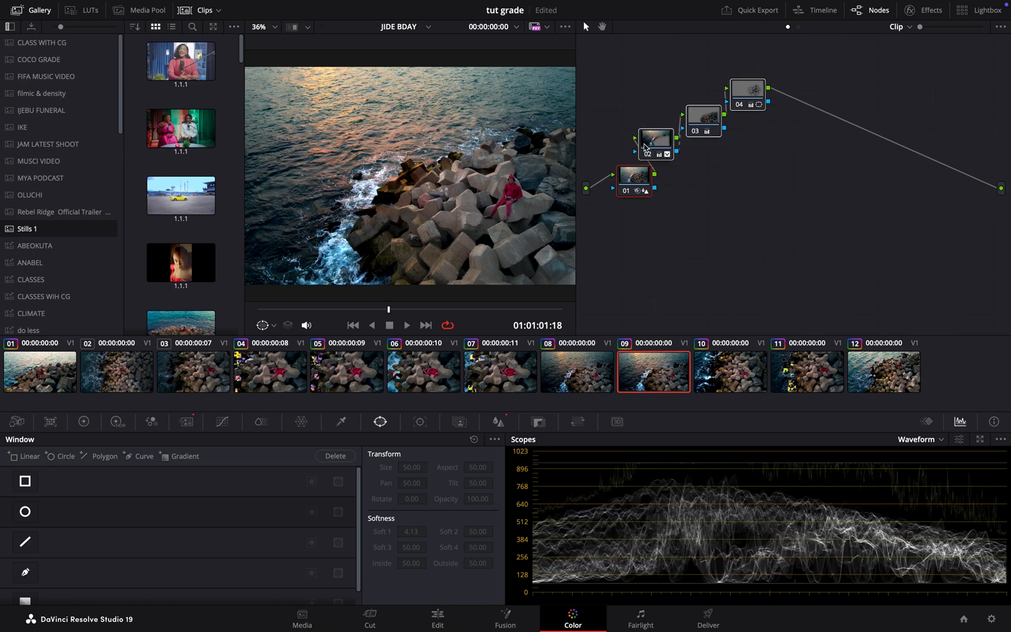
key("ctrl+d")
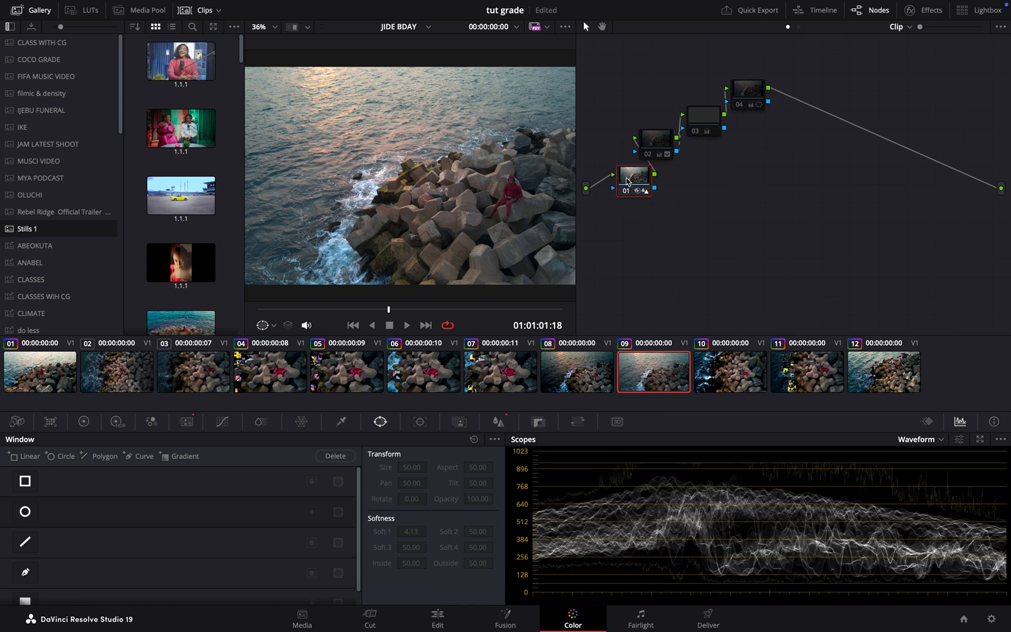
Review node 01's Motion Effects (temporal NR 3 frames) and its 0.47-radius Blur settings
left_click(923, 11)
scroll(861, 211, "down", 5)
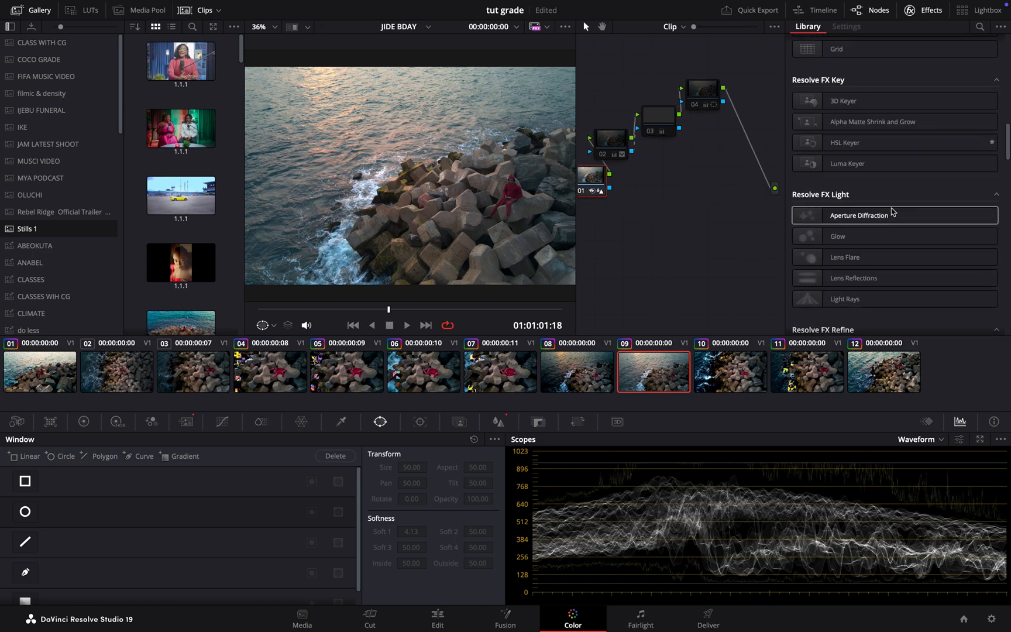
scroll(885, 211, "down", 5)
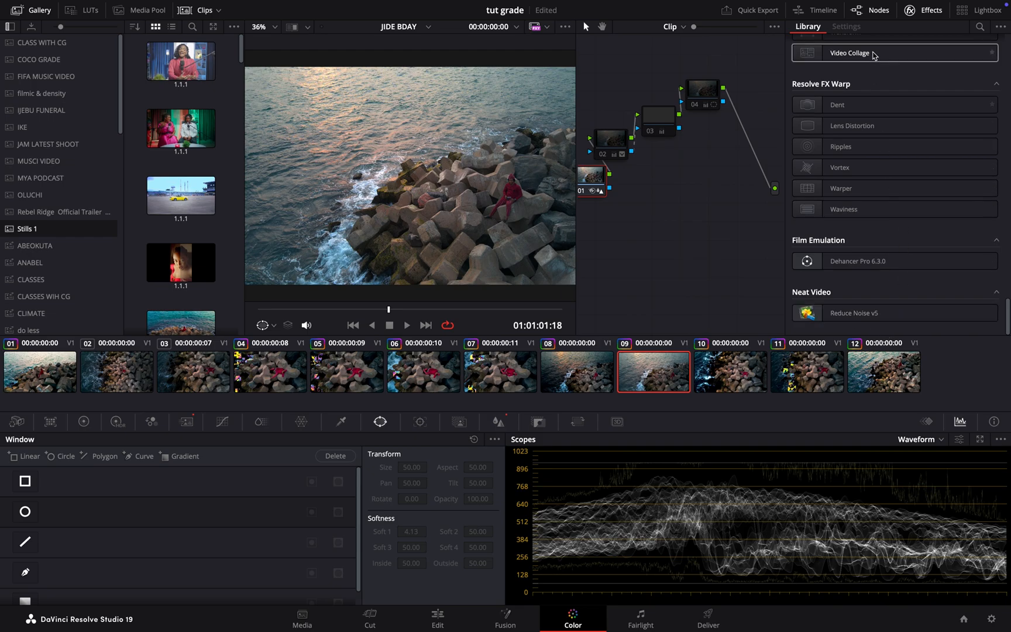
left_click(923, 11)
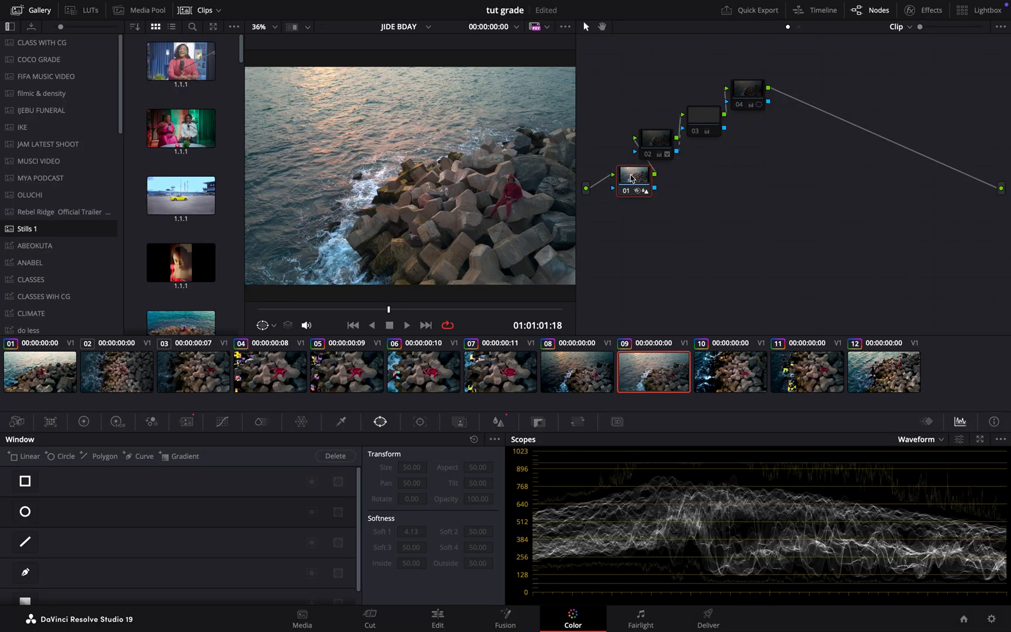
left_click(185, 423)
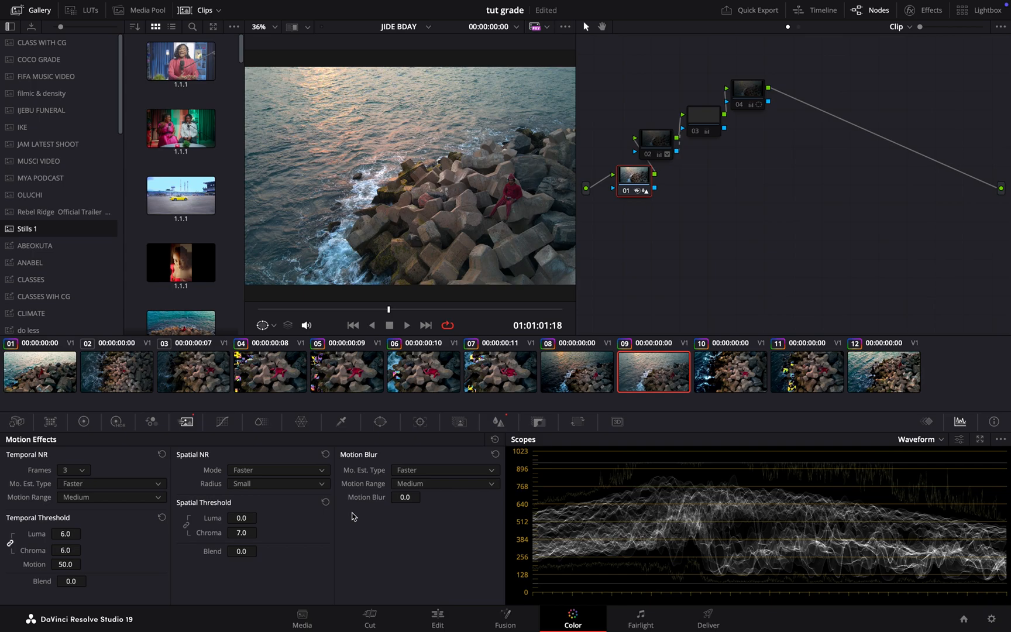
left_click(498, 421)
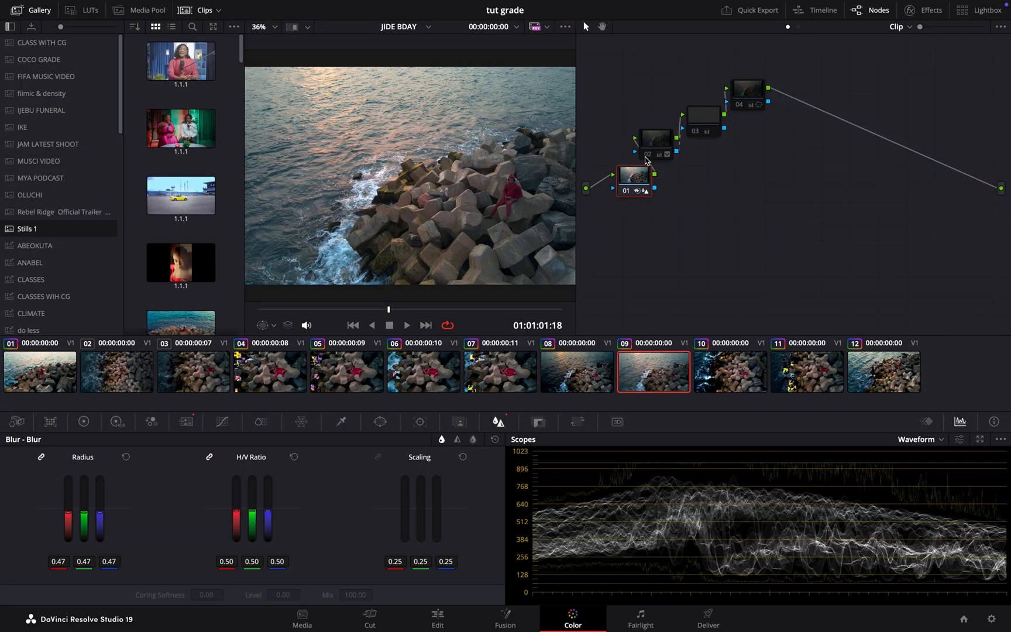
Select node 02 and show its primary wheels with lift -0.16 and gain 1.05
left_click(656, 143)
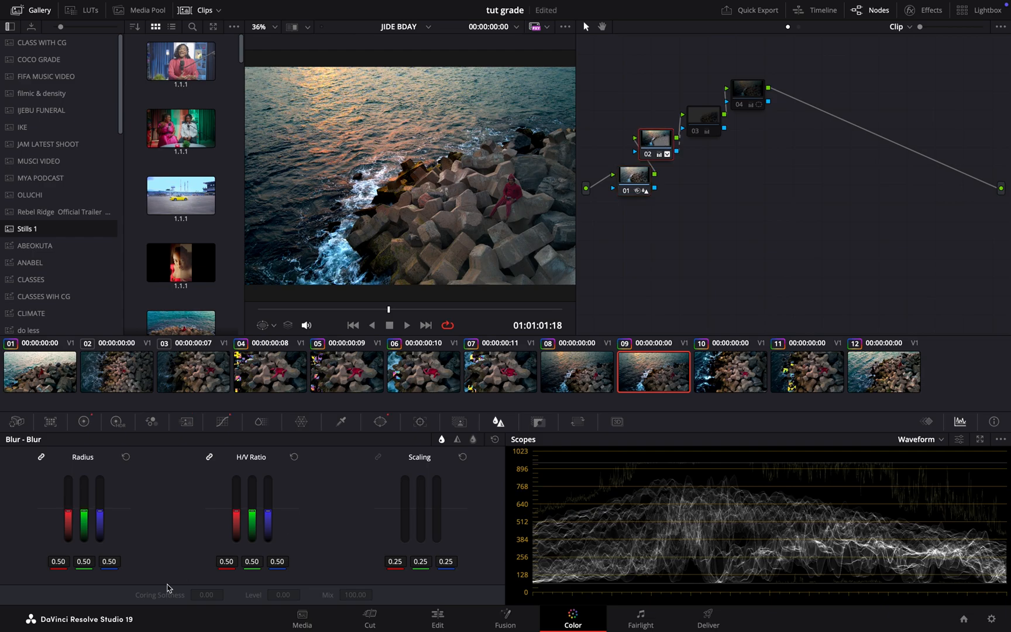
left_click(85, 421)
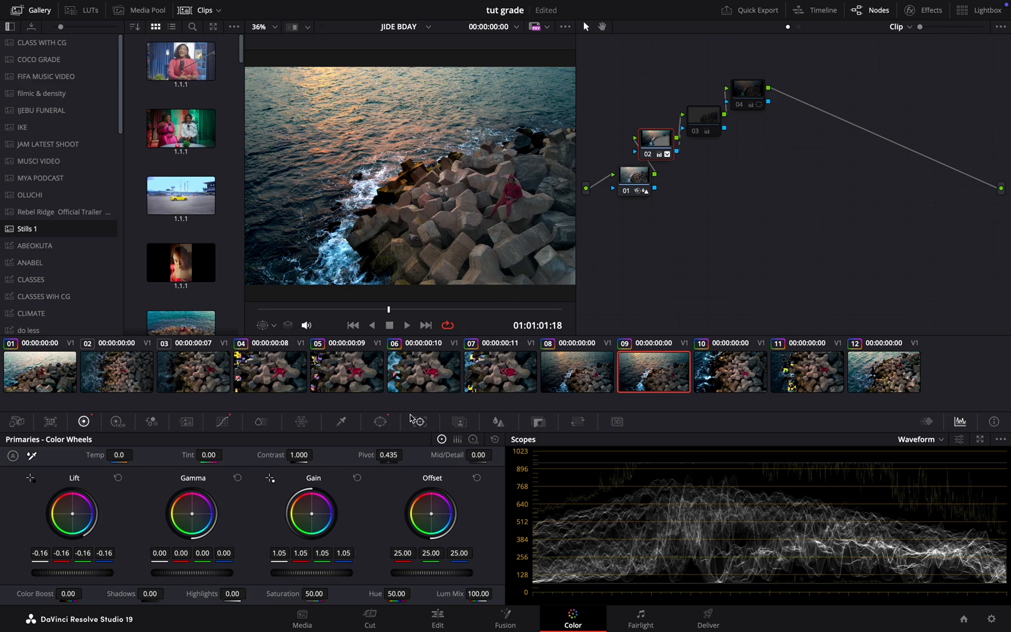
Review node 02's curved window, toggle it off and on to compare, then show its wheels and custom curves
left_click(380, 420)
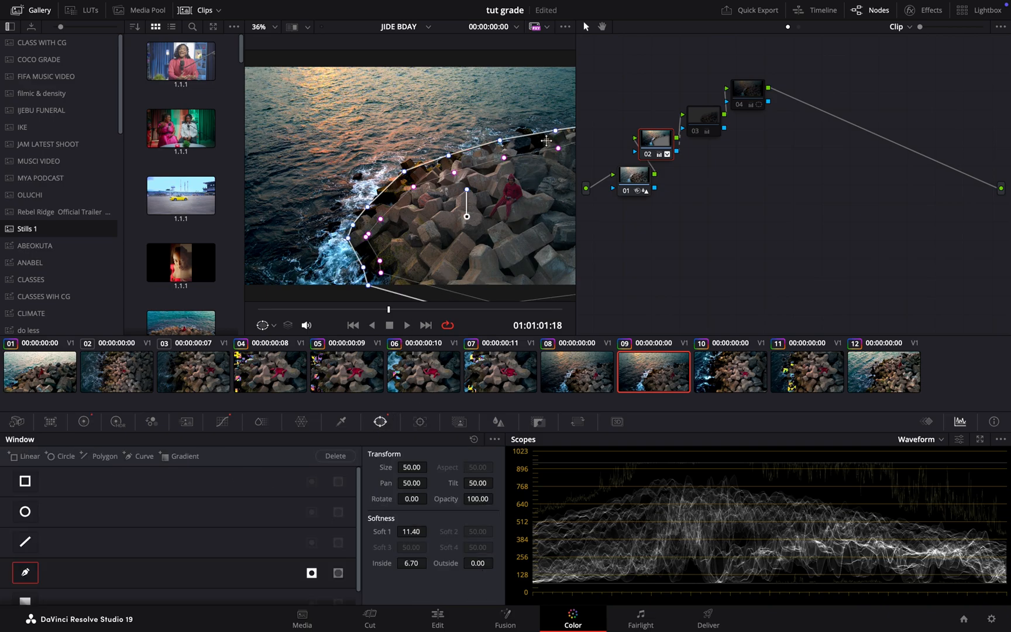
scroll(449, 237, "down", 5)
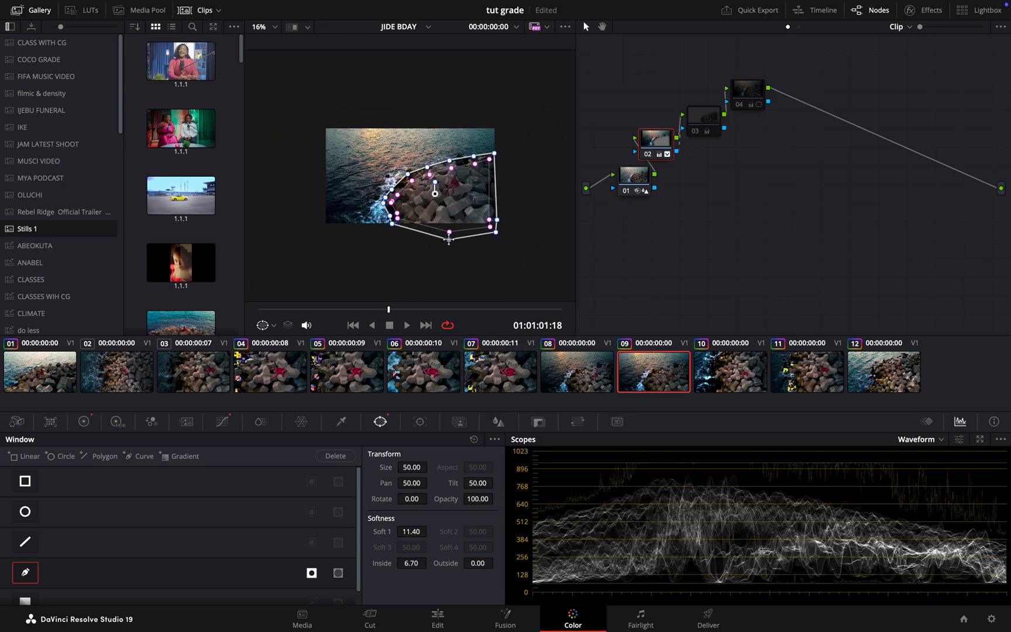
scroll(449, 237, "up", 5)
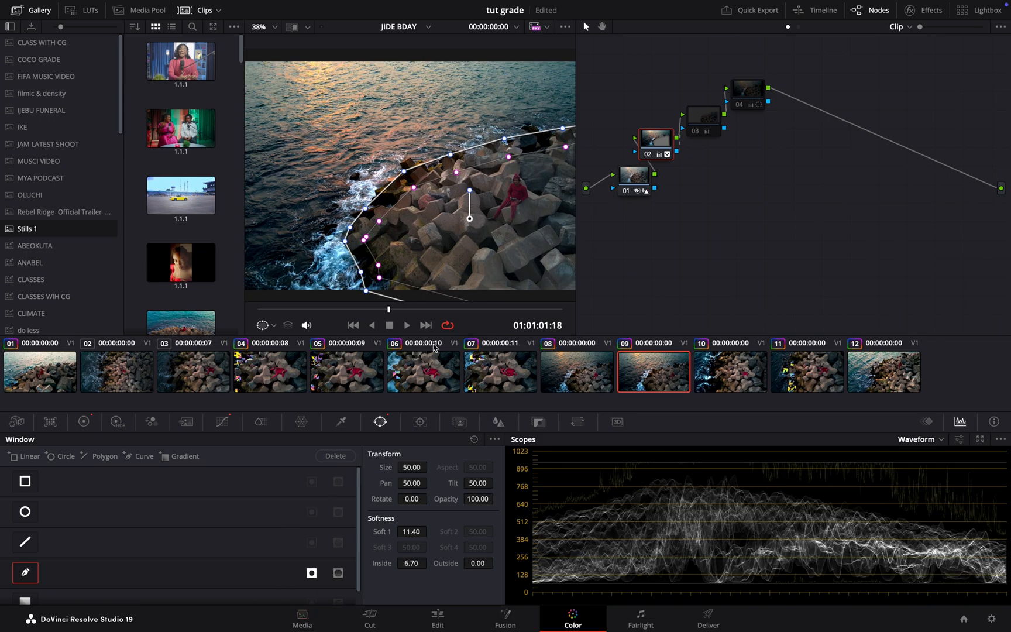
left_click(648, 156)
left_click(648, 156)
left_click(648, 156)
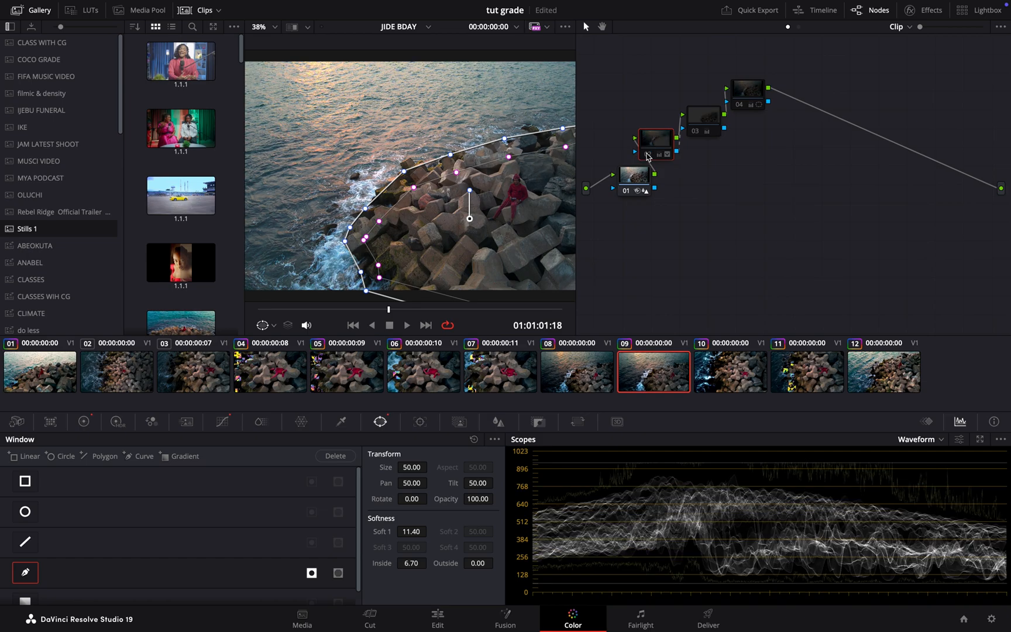
scroll(474, 218, "down", 3)
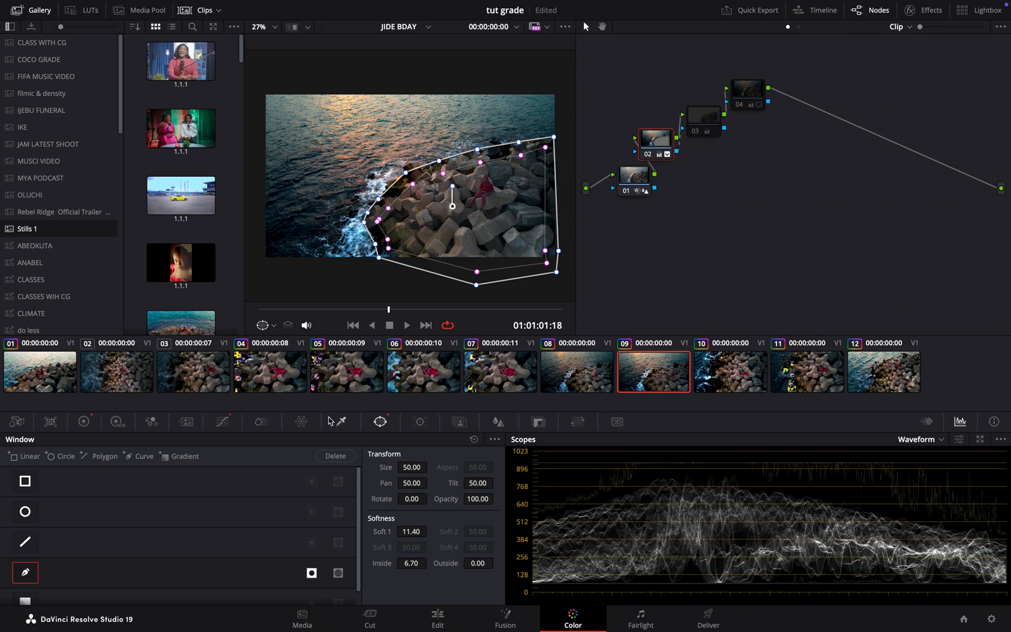
left_click(83, 421)
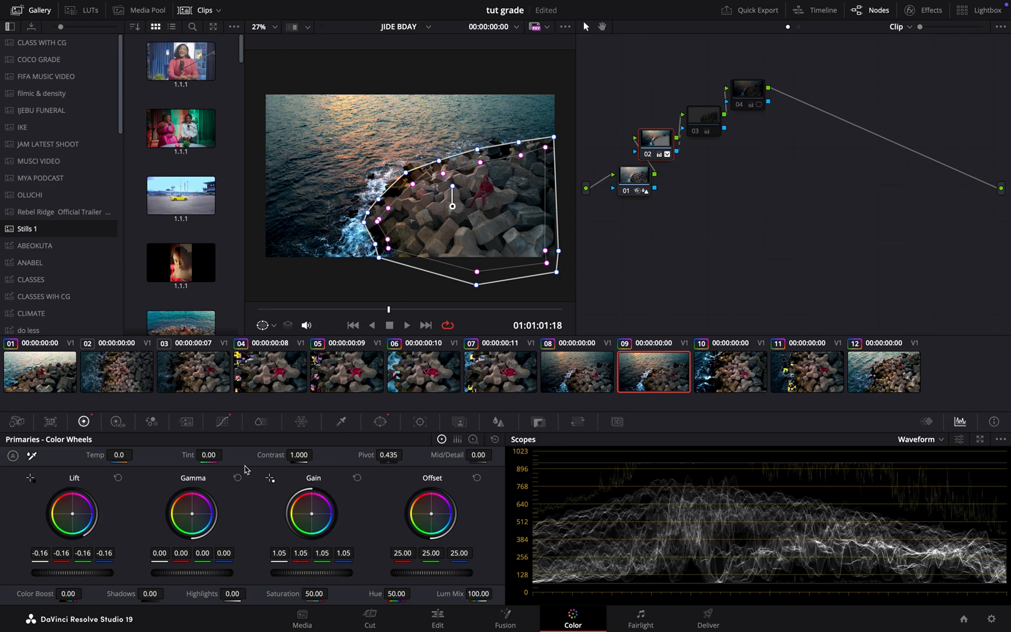
left_click(223, 421)
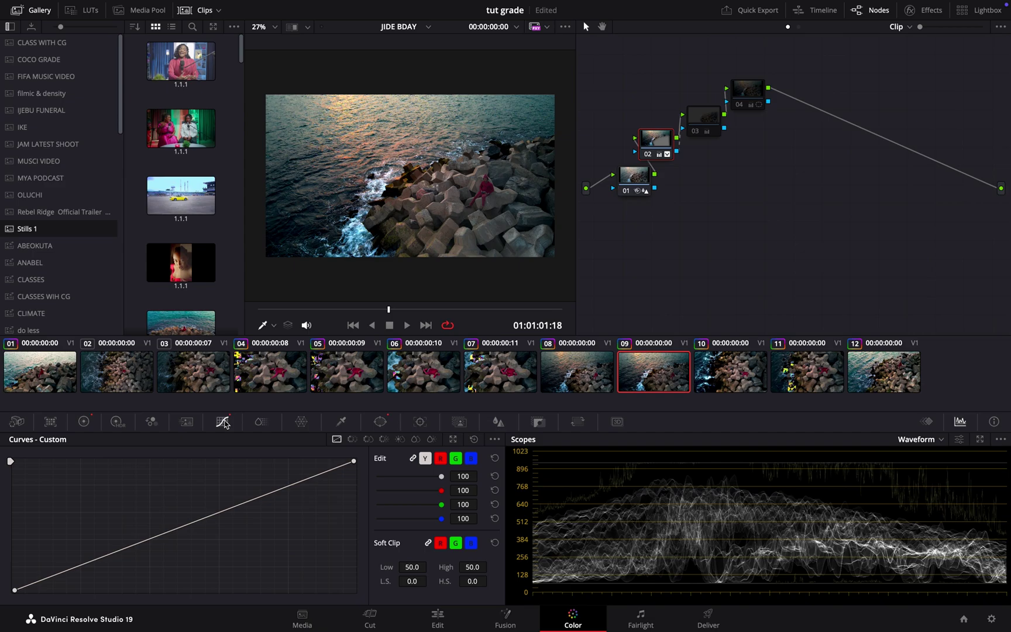
Step through node 02's Hue vs Hue, Hue vs Sat and Hue vs Lum curves
left_click(353, 440)
left_click(368, 440)
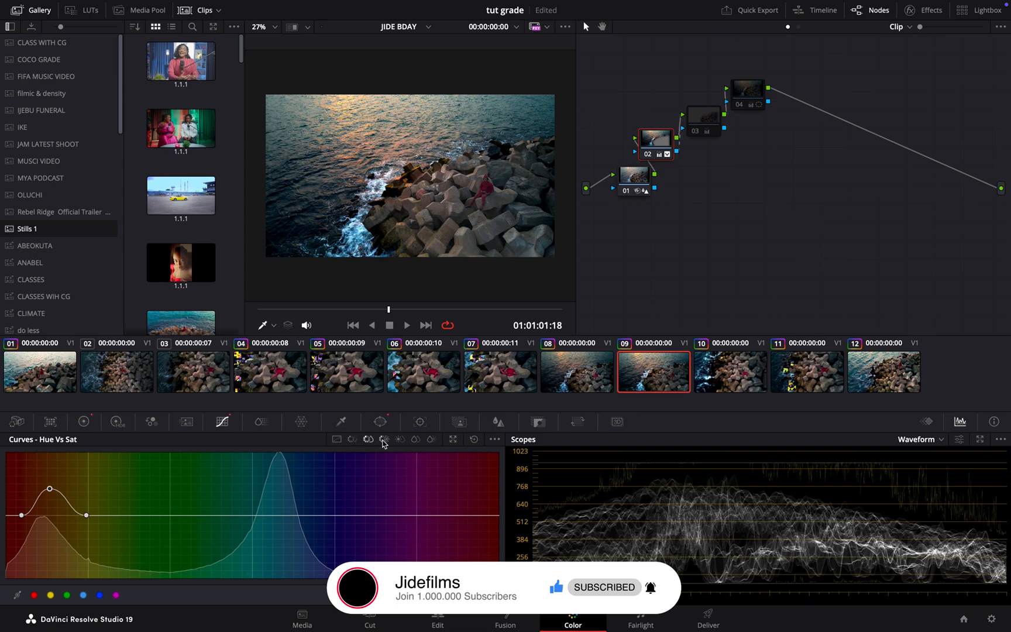
left_click(384, 439)
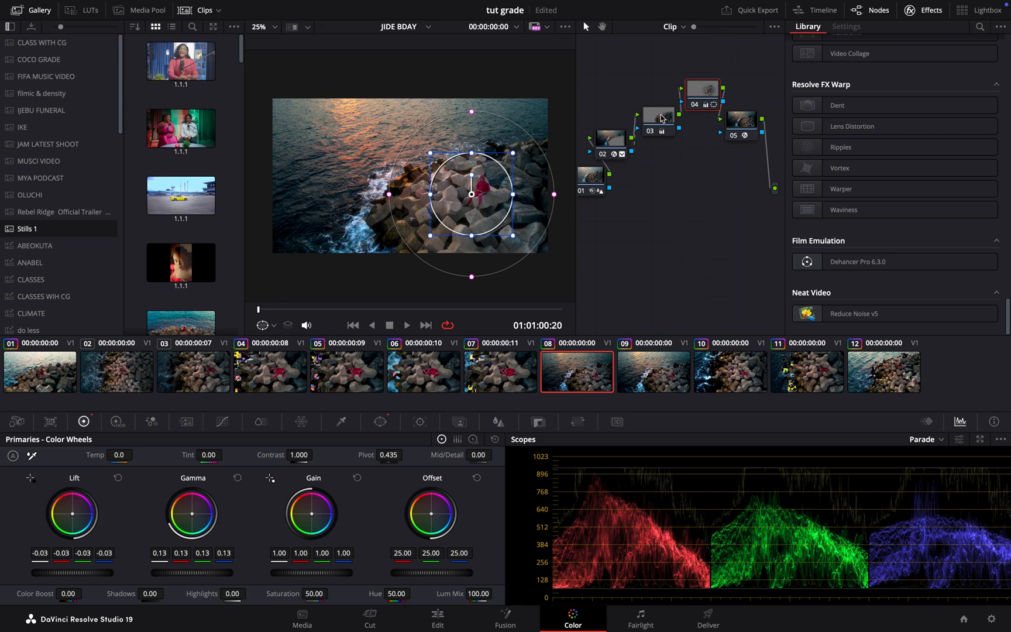
Inspect node 03, then node 04's circular window (softness 36) and its primary wheels
left_click(655, 122)
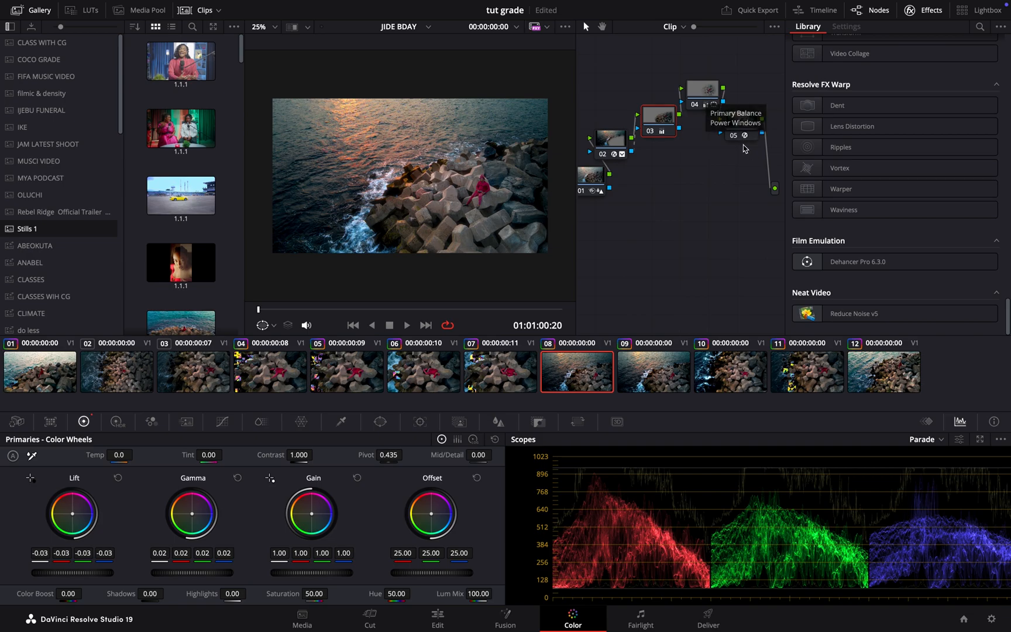
left_click(735, 127)
left_click(706, 92)
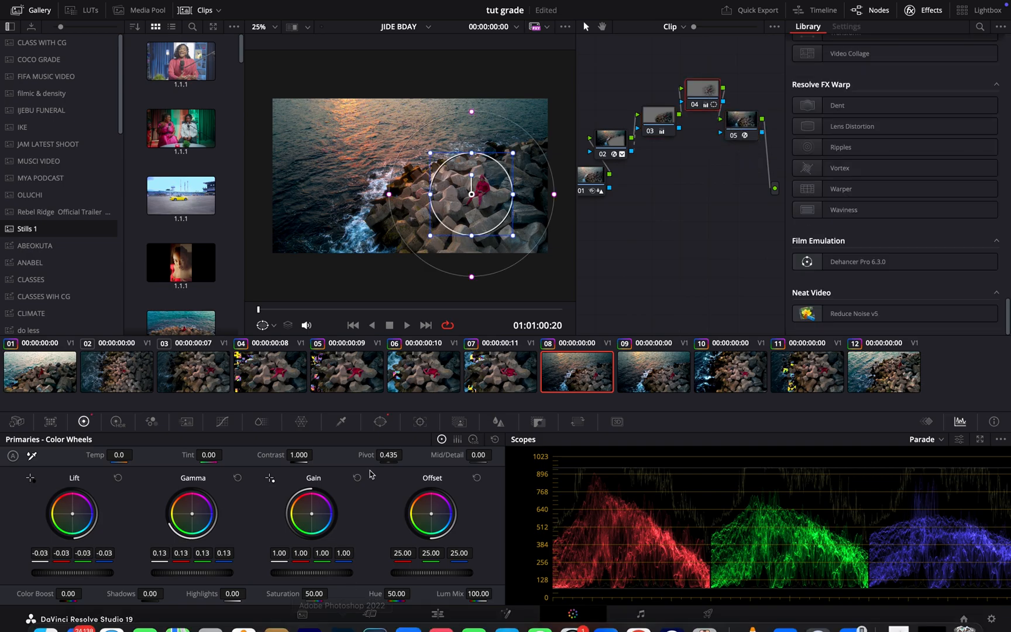
left_click(381, 420)
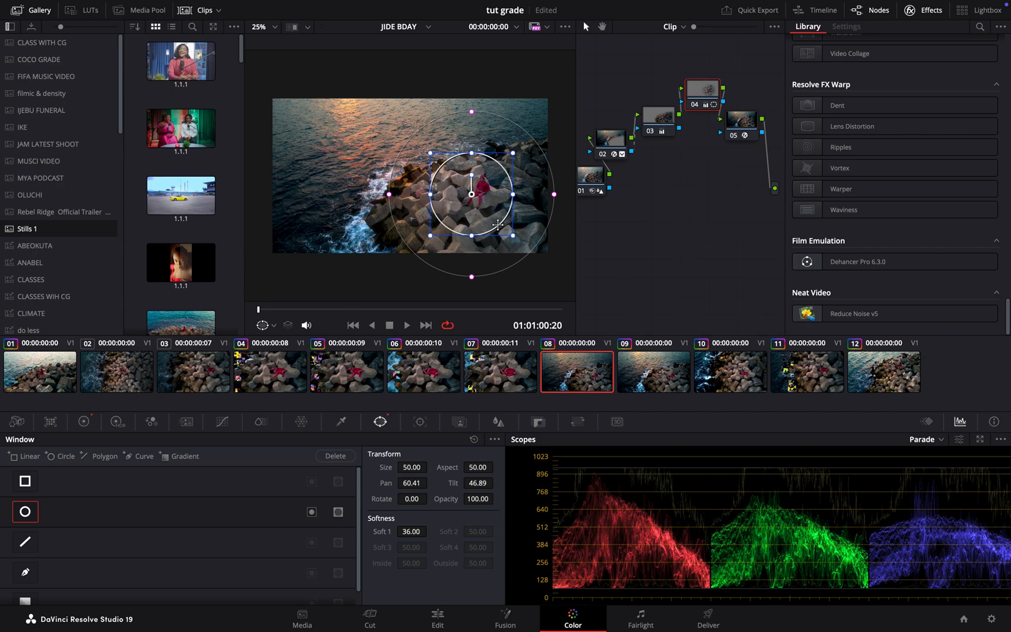
left_click(84, 420)
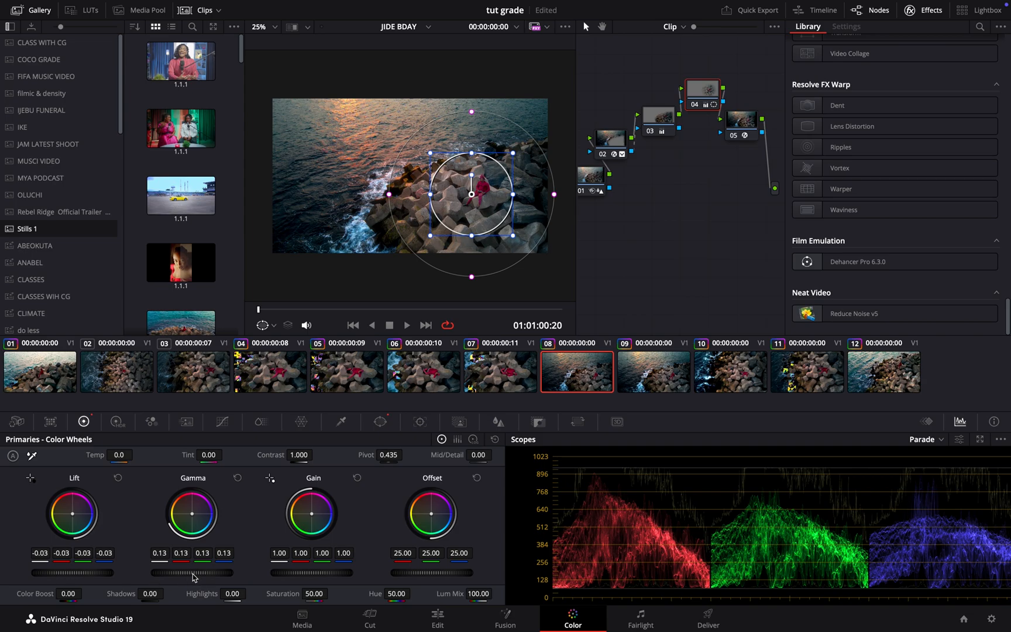
scroll(498, 175, "up", 1)
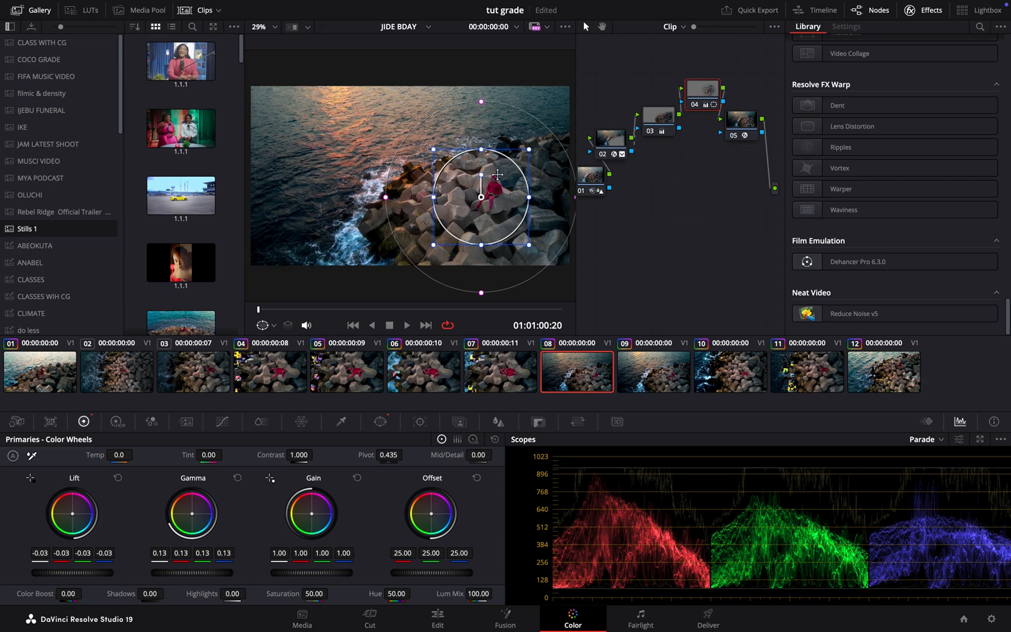
scroll(497, 175, "down", 1)
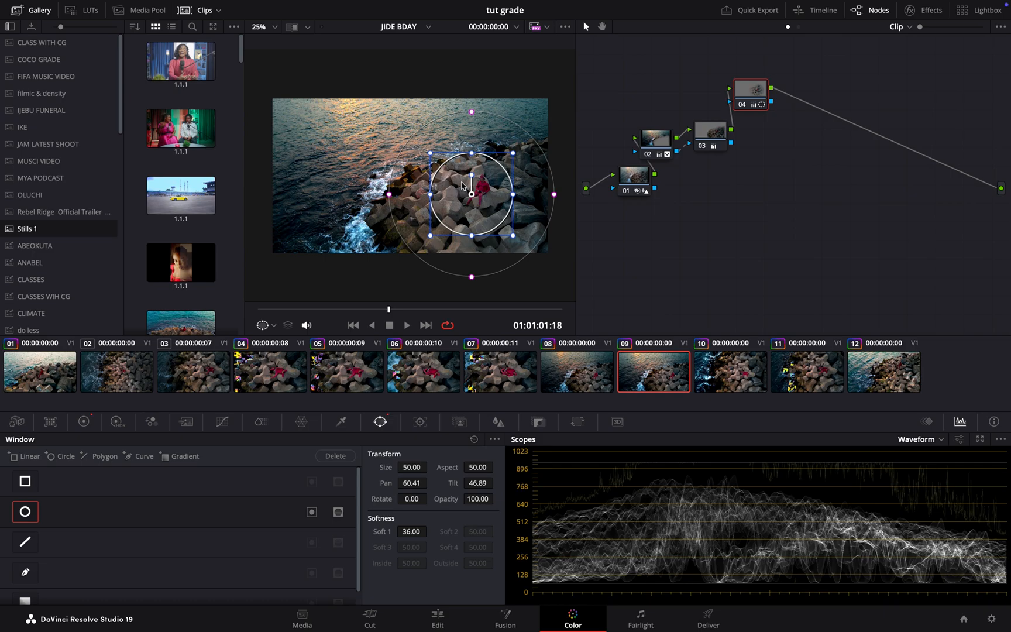
Add serial node 05 after node 04 and raise its Saturation and Color Boost to 100
key("alt+s")
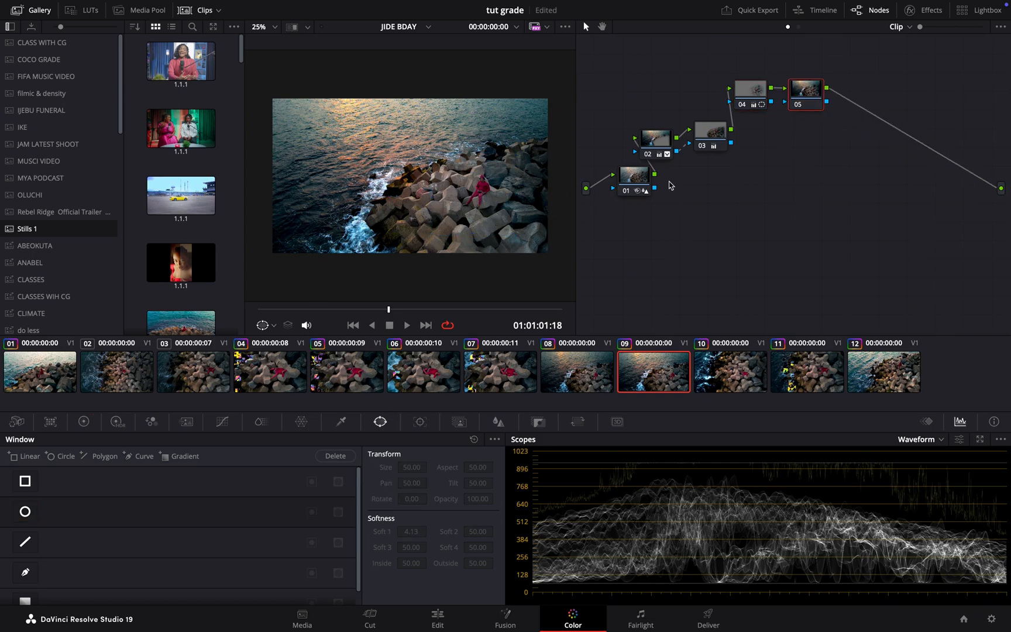
left_click_drag(811, 97, 827, 97)
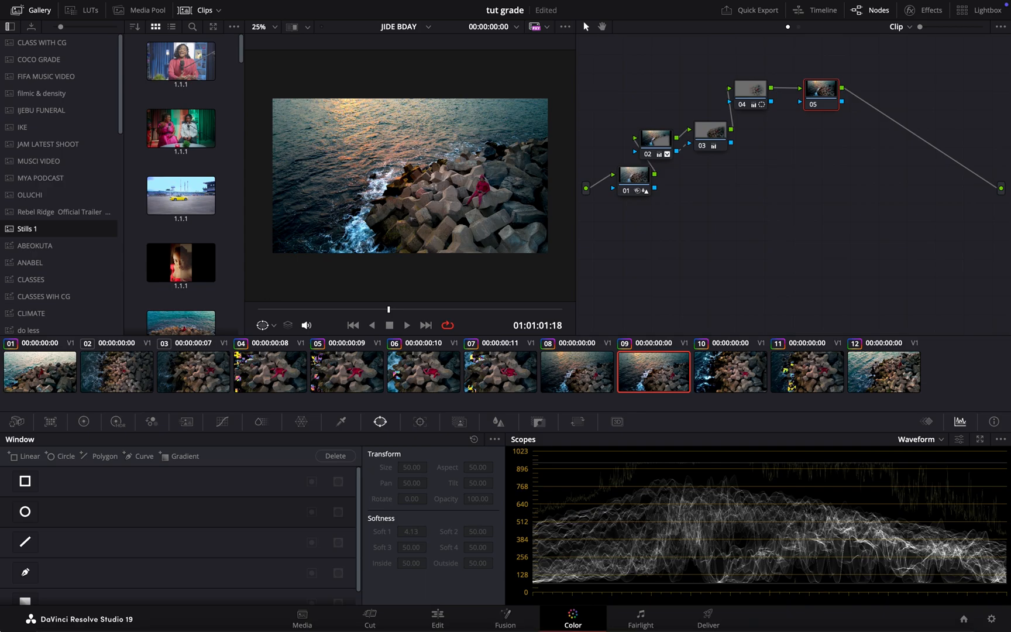
left_click(83, 422)
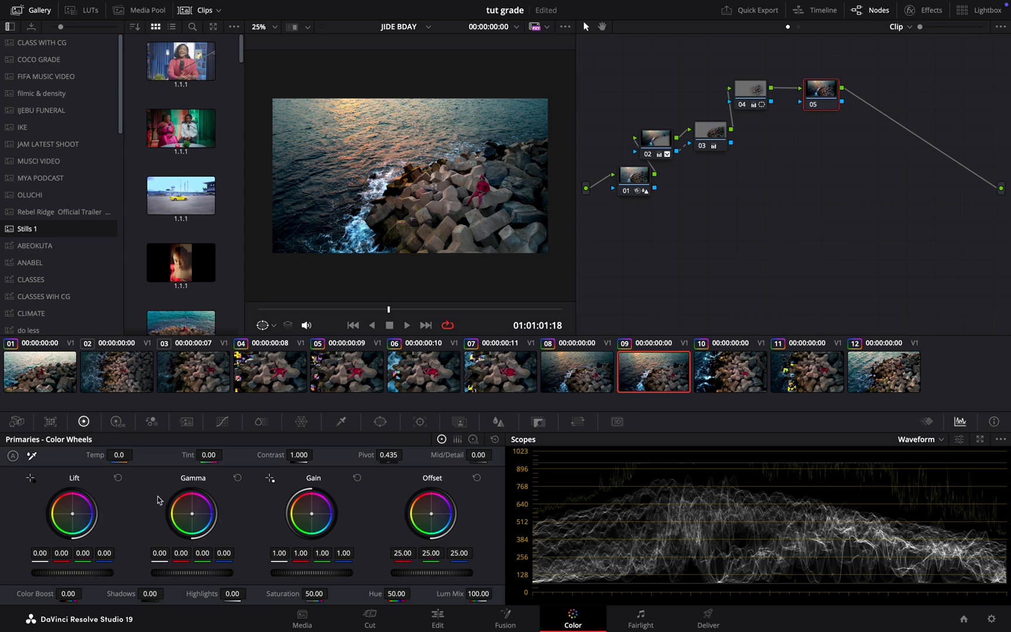
left_click_drag(299, 598, 484, 598)
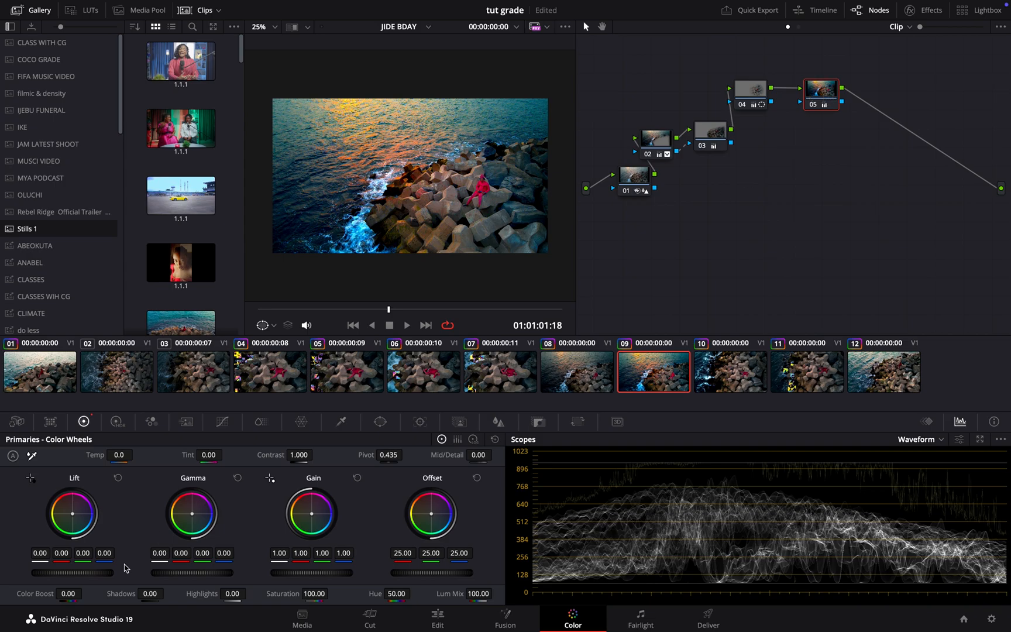
left_click(76, 597)
type("100")
key("Return")
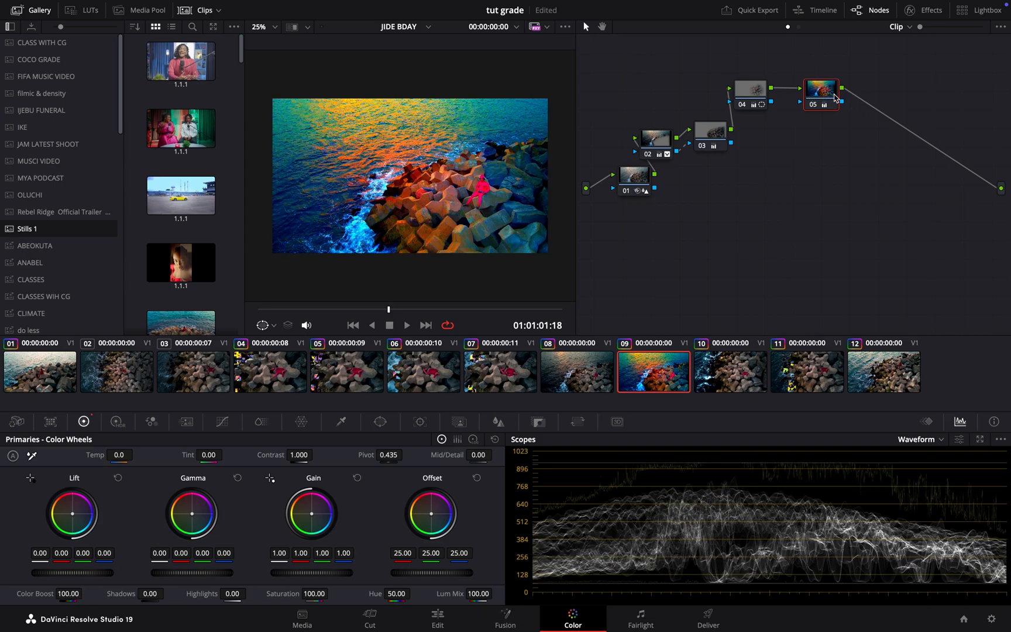
Add node 06 with boosted saturation, switch scopes to RGB Parade, then delete node 06 and reset node 05's grade
key("alt+s")
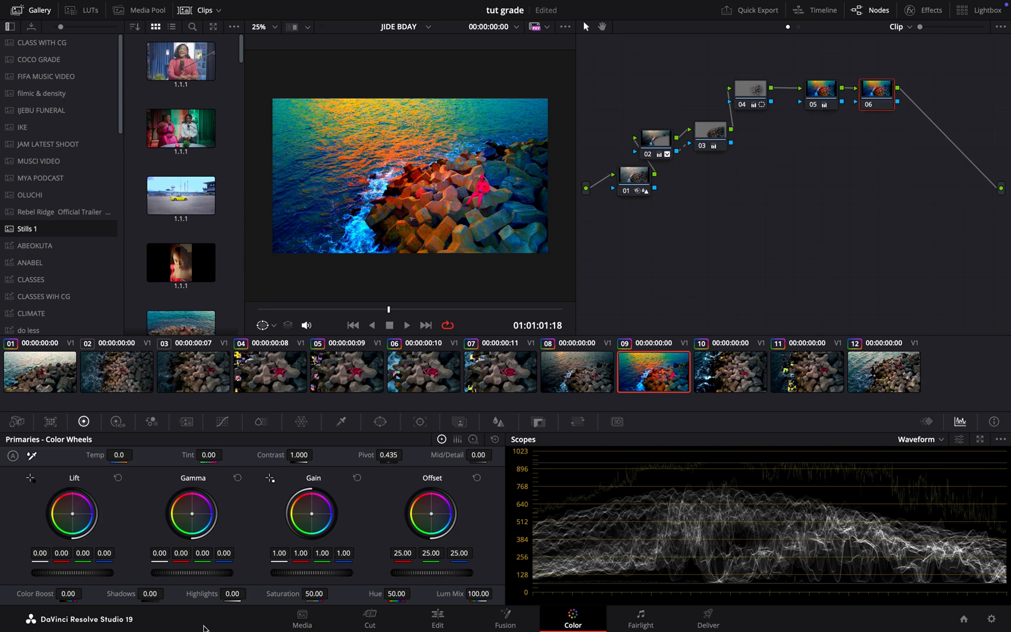
left_click_drag(314, 595, 321, 599)
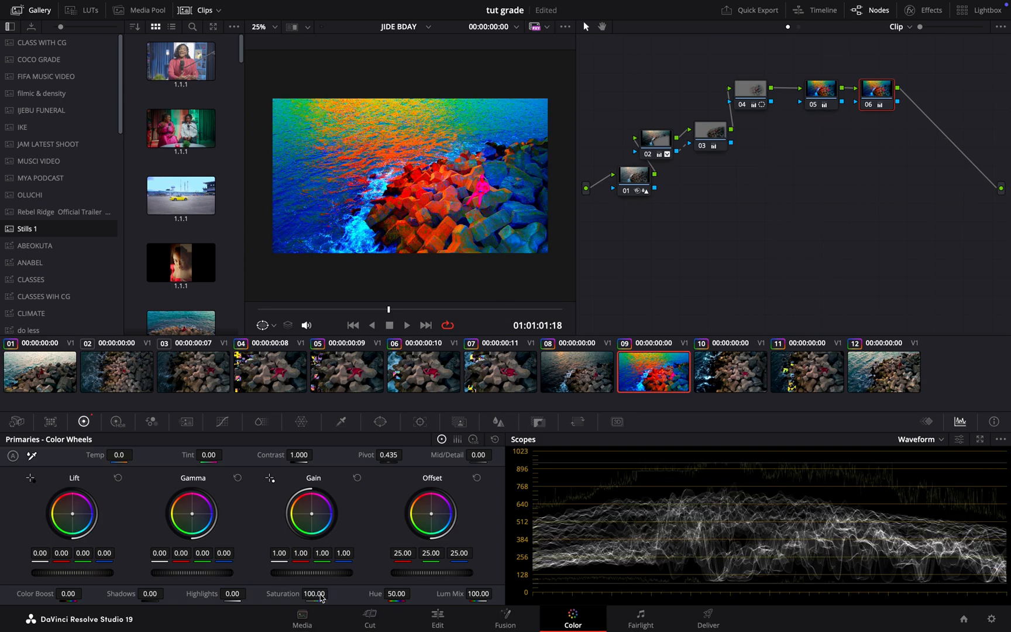
left_click(941, 440)
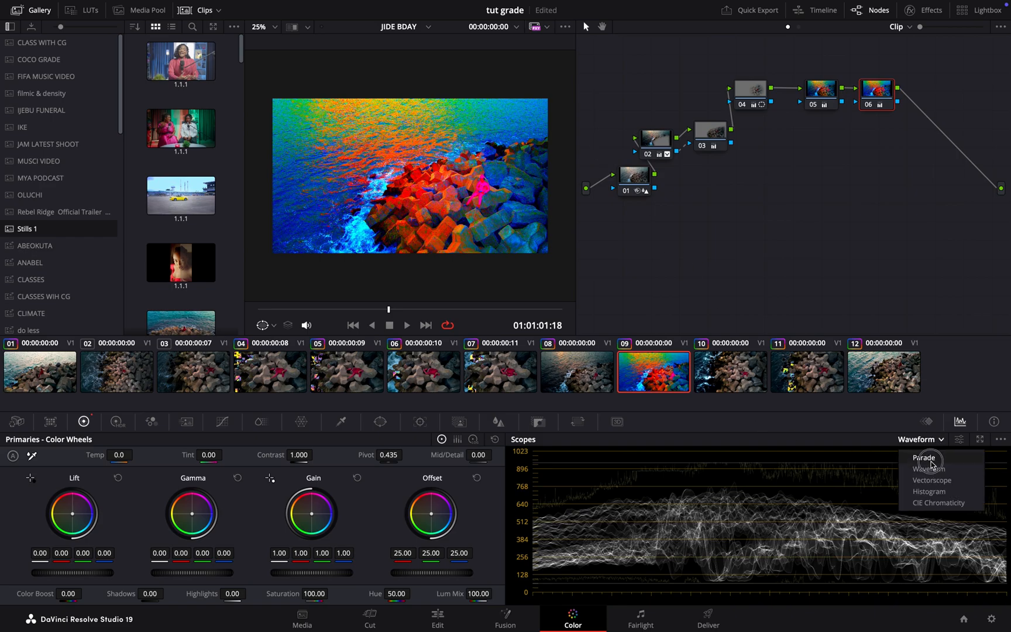
left_click(925, 458)
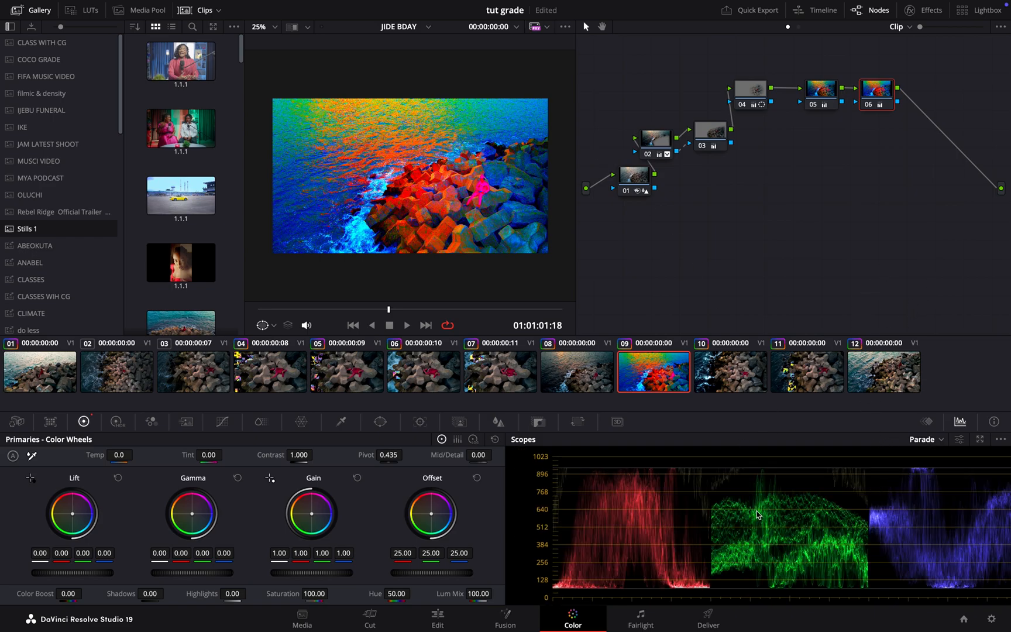
key("Delete")
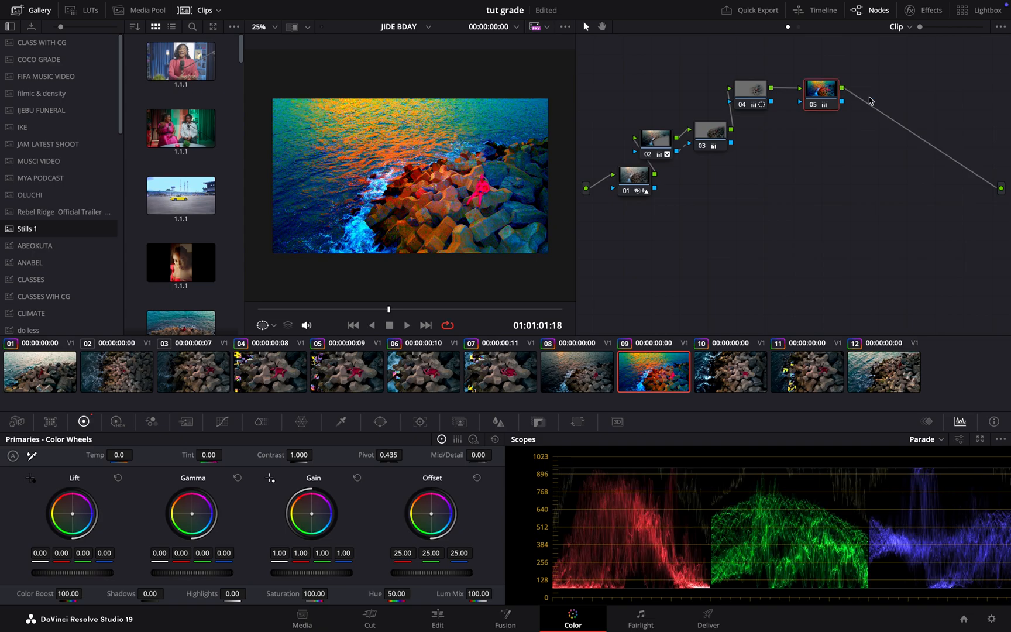
right_click(818, 95)
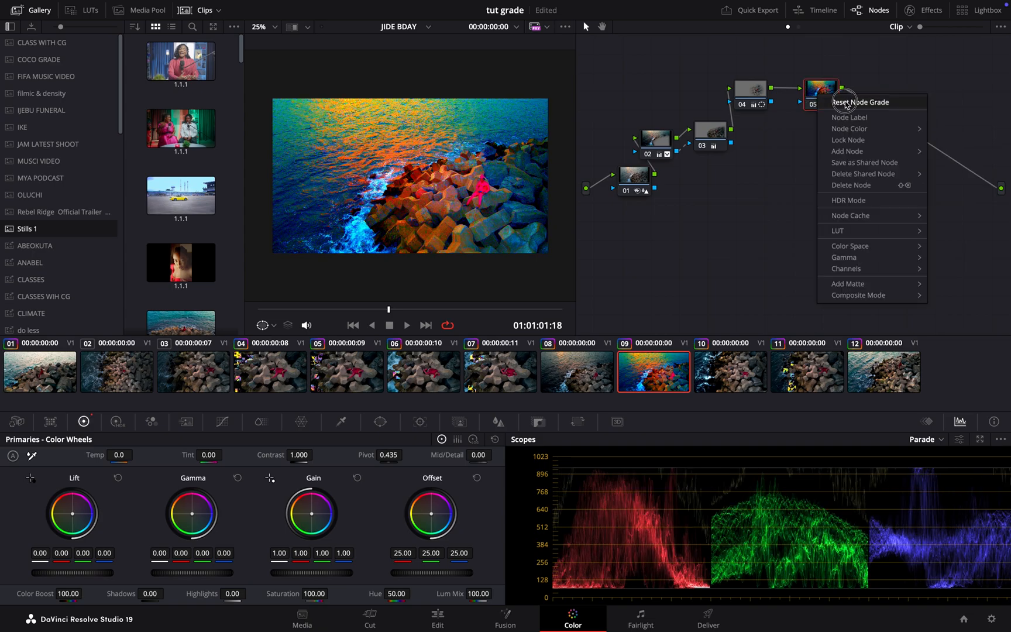
left_click(846, 104)
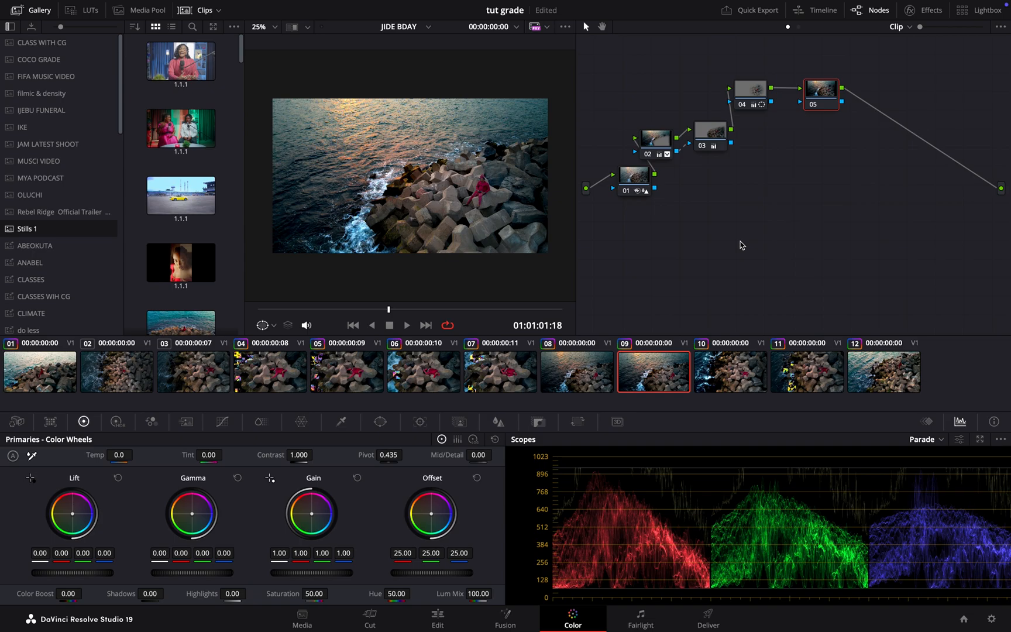
Save, apply Dehancer Pro 6.3.0 to node 05, and toggle Bloom and Halation (Amplify 40, Impact 80) to compare, leaving both enabled
key("ctrl+s")
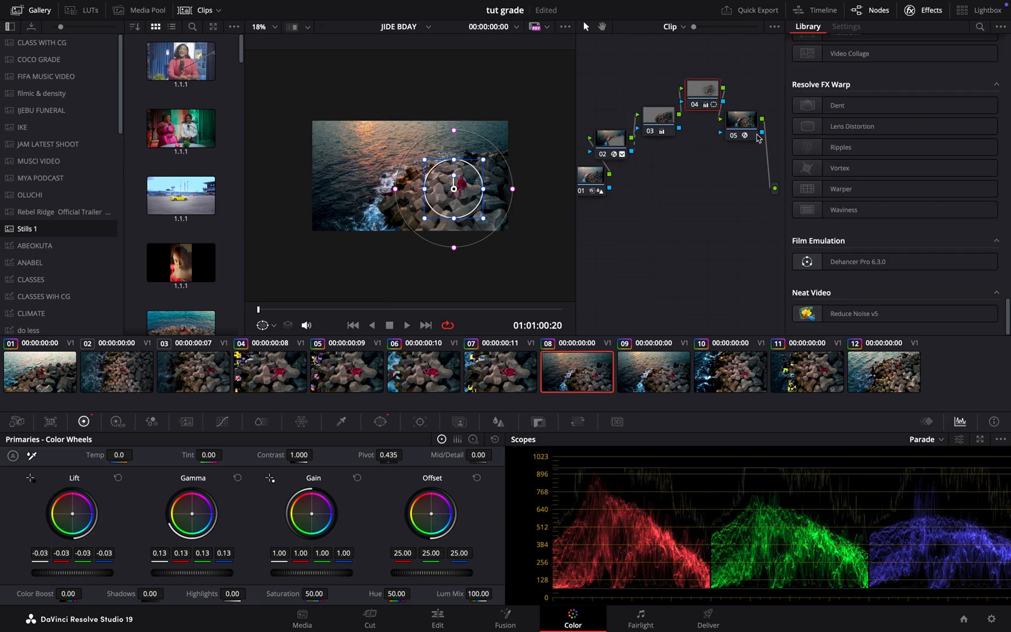
left_click_drag(683, 140, 743, 126)
scroll(341, 187, "up", 2)
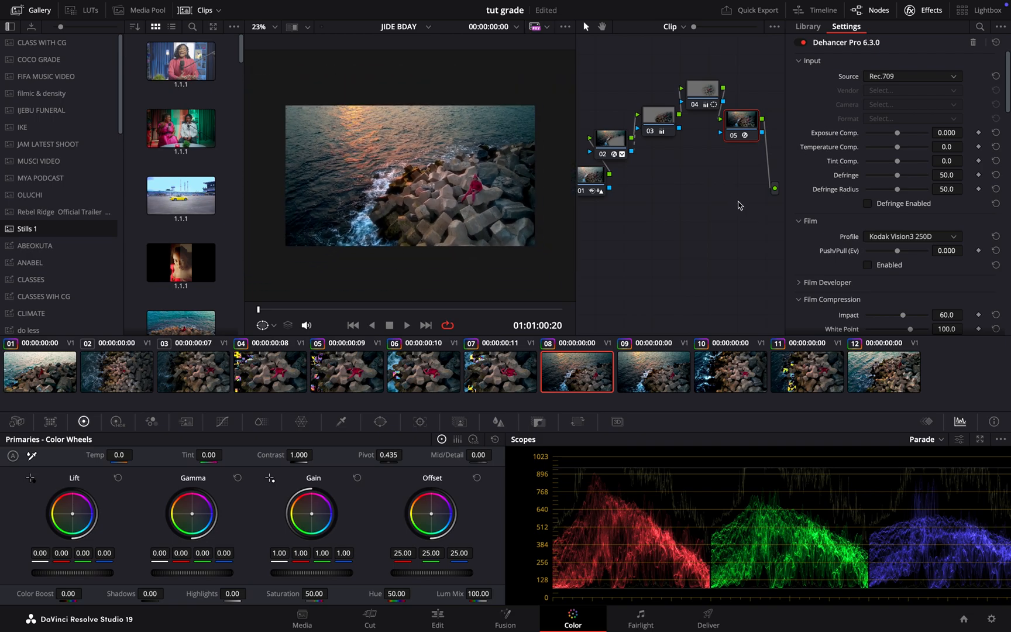
scroll(795, 187, "down", 5)
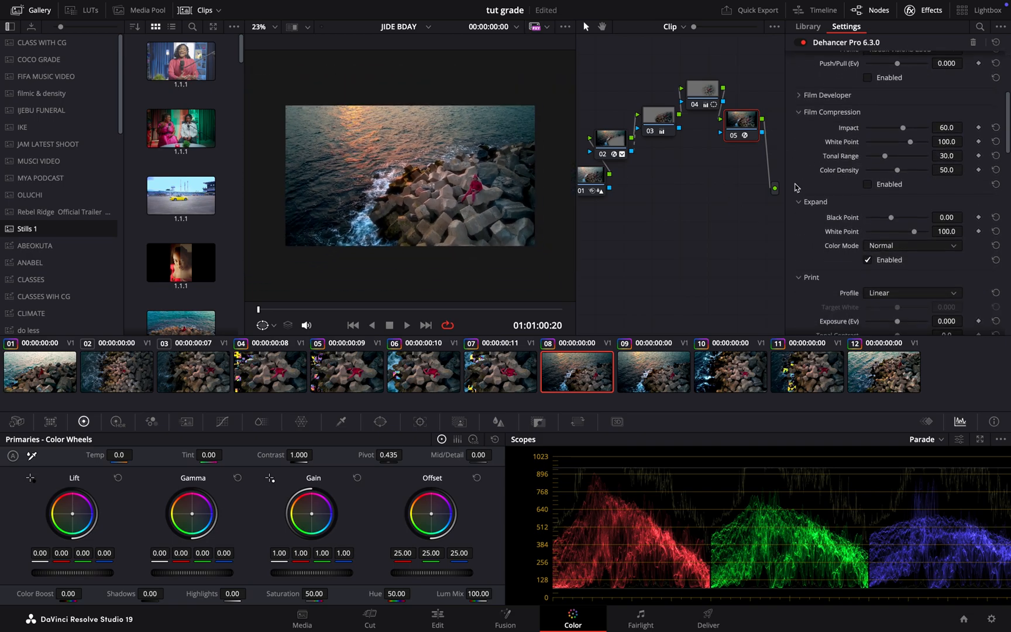
scroll(795, 187, "up", 2)
scroll(795, 187, "down", 2)
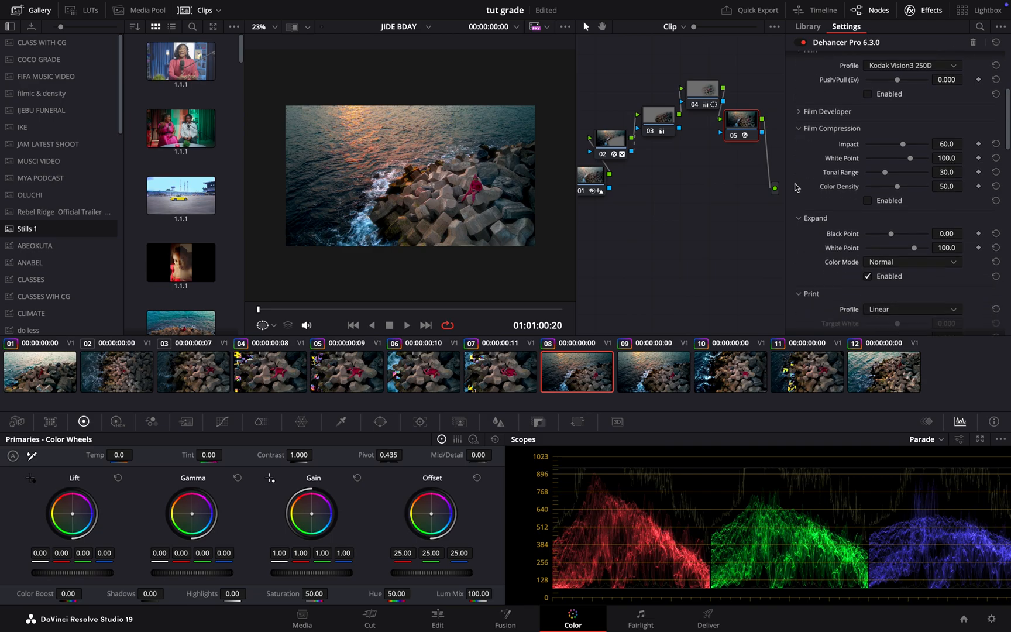
scroll(794, 187, "up", 5)
scroll(795, 187, "down", 2)
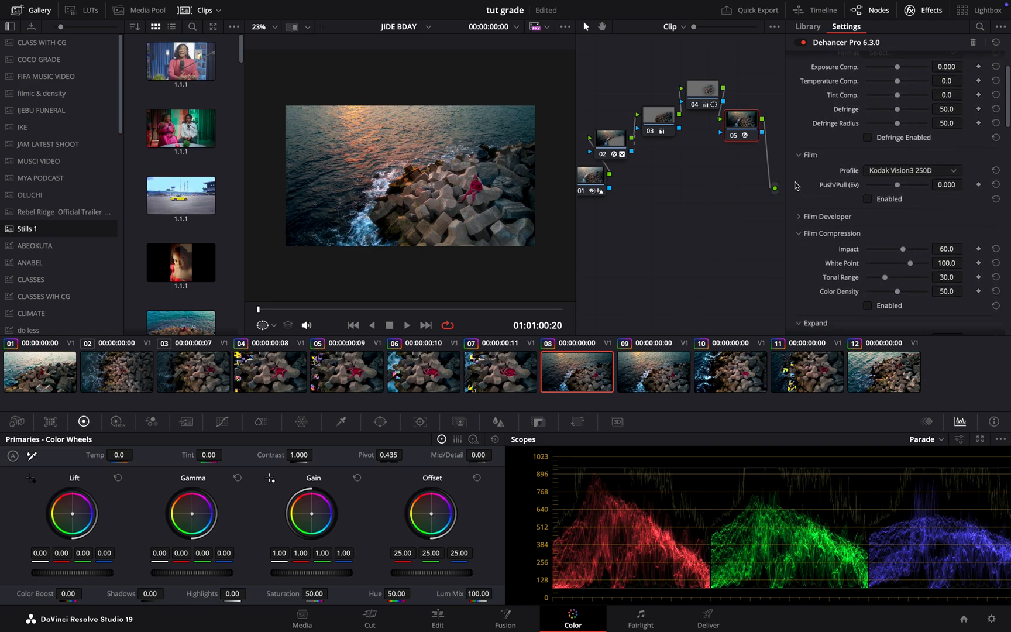
scroll(794, 188, "down", 3)
scroll(795, 187, "down", 3)
scroll(795, 188, "down", 2)
scroll(795, 186, "down", 2)
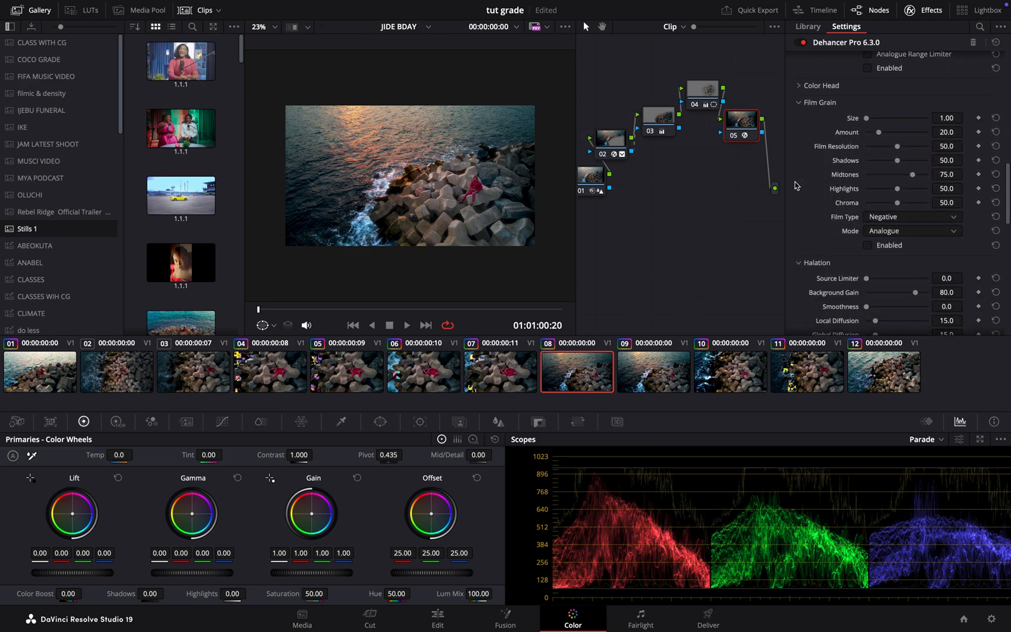
scroll(795, 185, "up", 2)
scroll(812, 229, "down", 3)
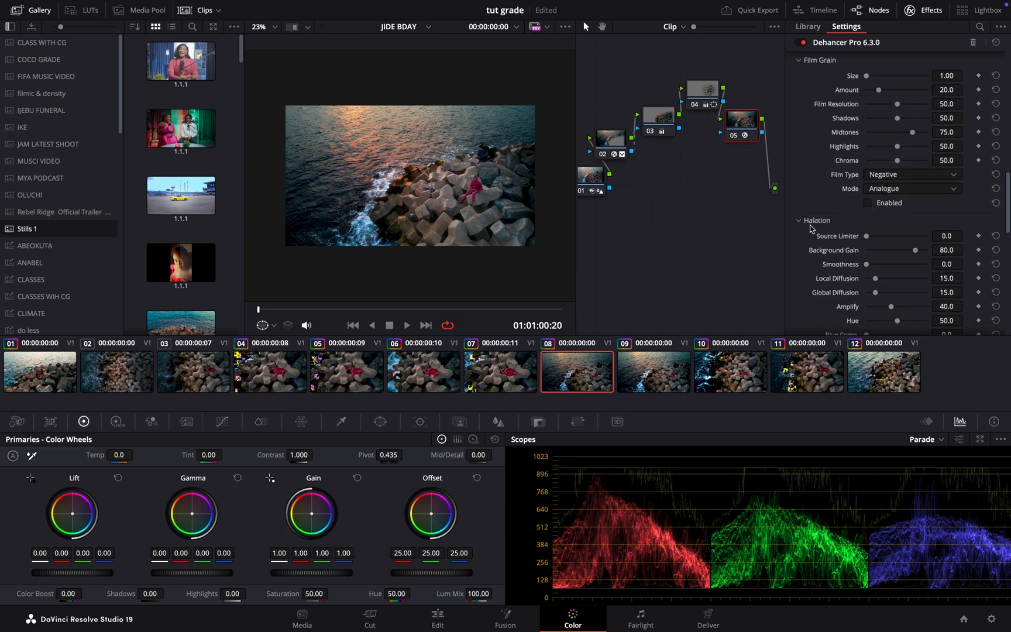
scroll(811, 229, "down", 2)
scroll(811, 229, "up", 8)
scroll(811, 229, "down", 3)
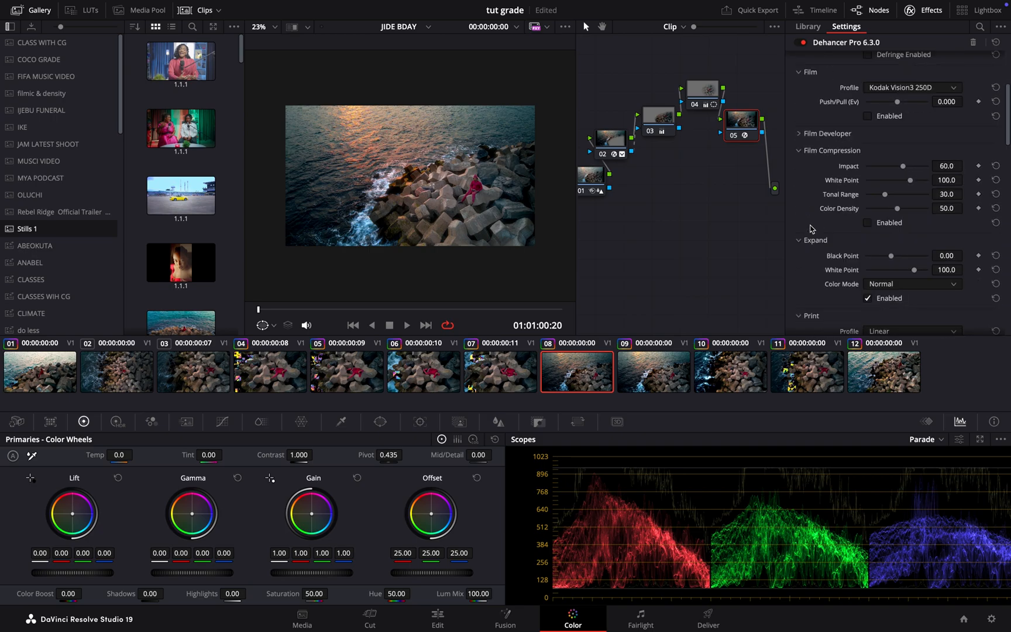
scroll(811, 230, "down", 3)
scroll(811, 228, "down", 3)
scroll(811, 230, "down", 2)
scroll(811, 229, "down", 5)
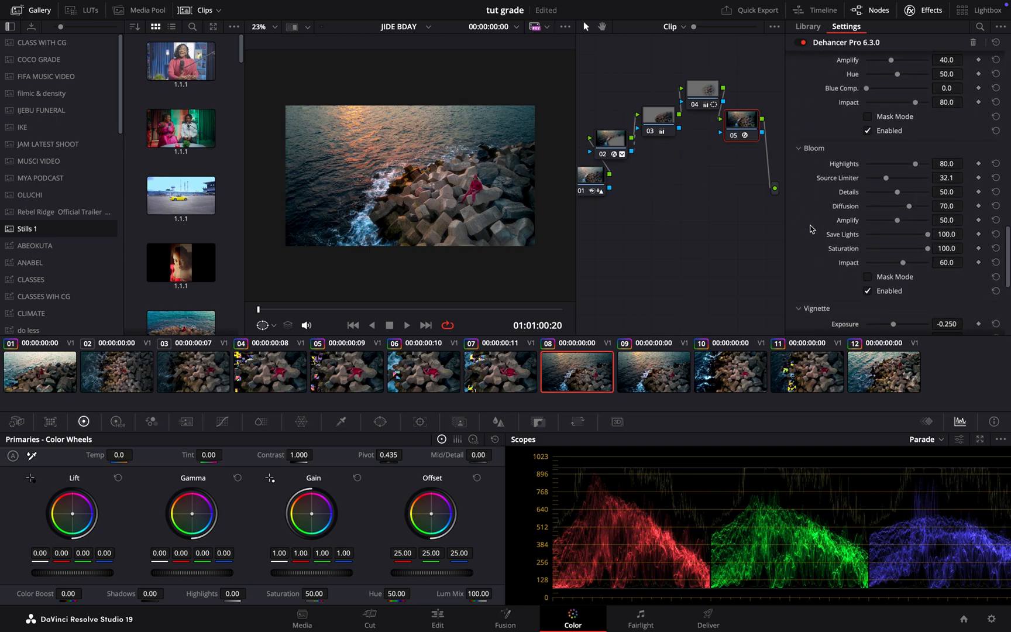
scroll(811, 228, "down", 2)
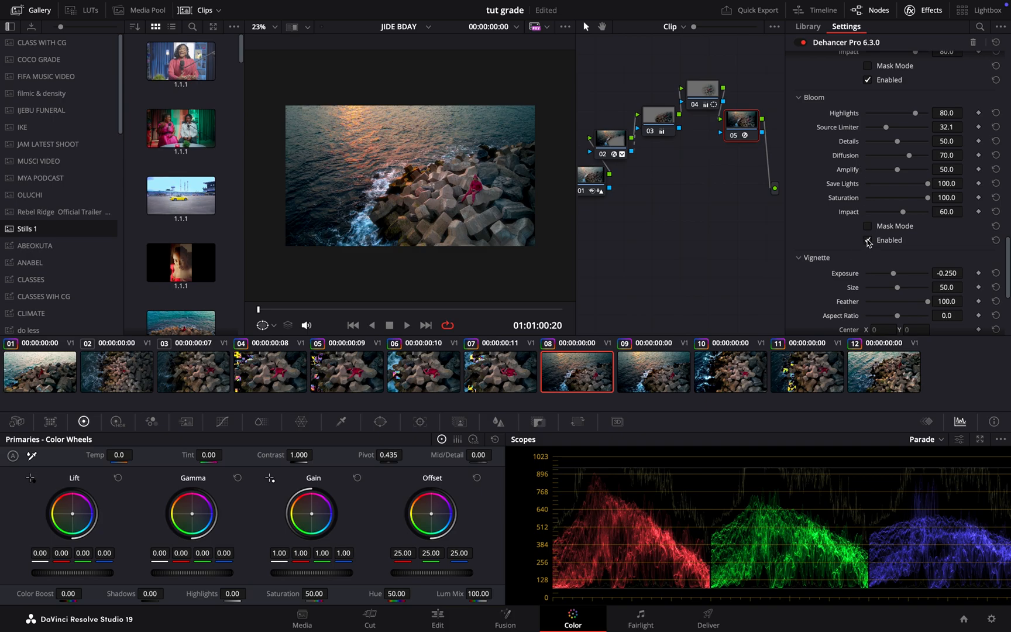
left_click(868, 241)
left_click(869, 241)
left_click(868, 241)
left_click(868, 241)
left_click(868, 242)
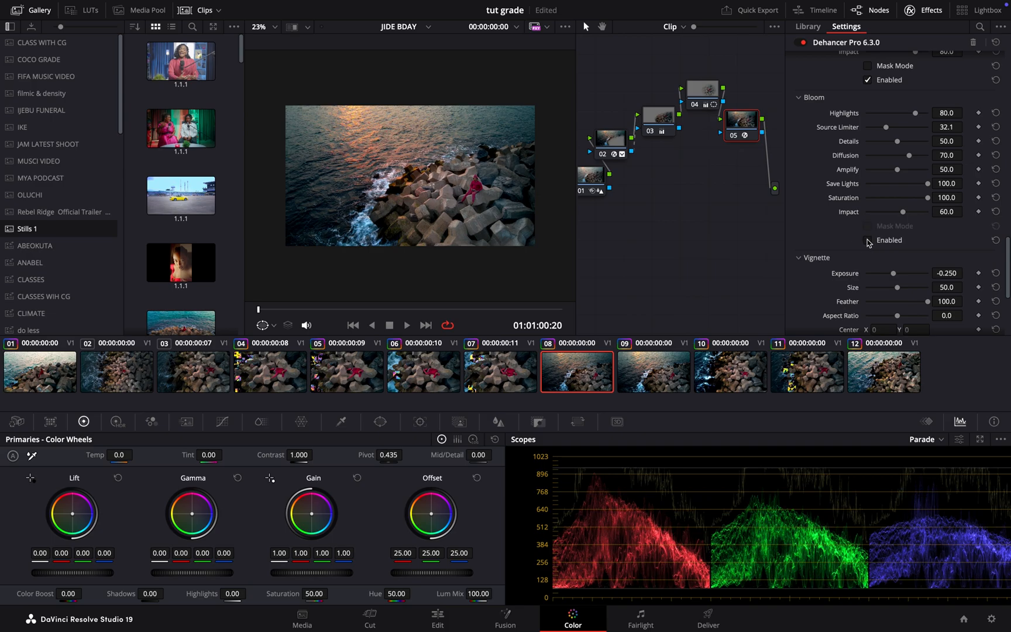
left_click(868, 241)
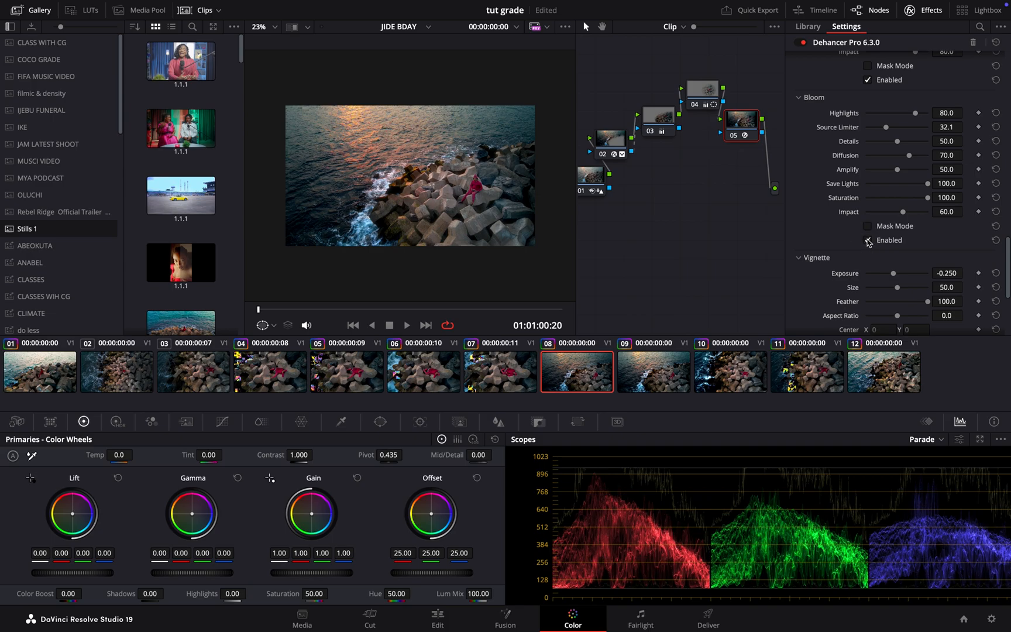
left_click(868, 242)
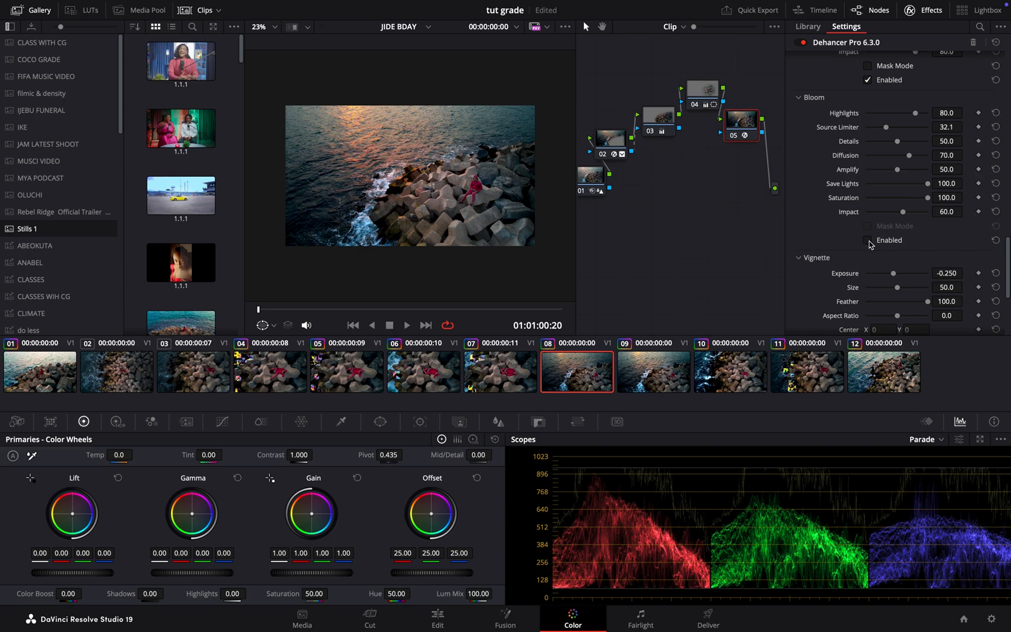
left_click(867, 241)
scroll(869, 243, "down", 3)
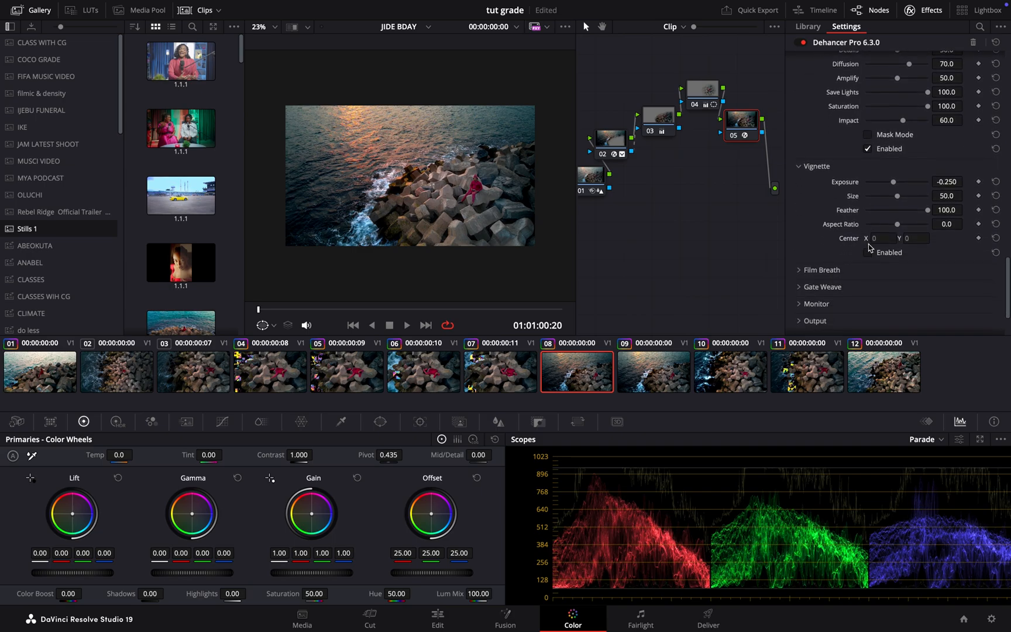
scroll(869, 247, "down", 3)
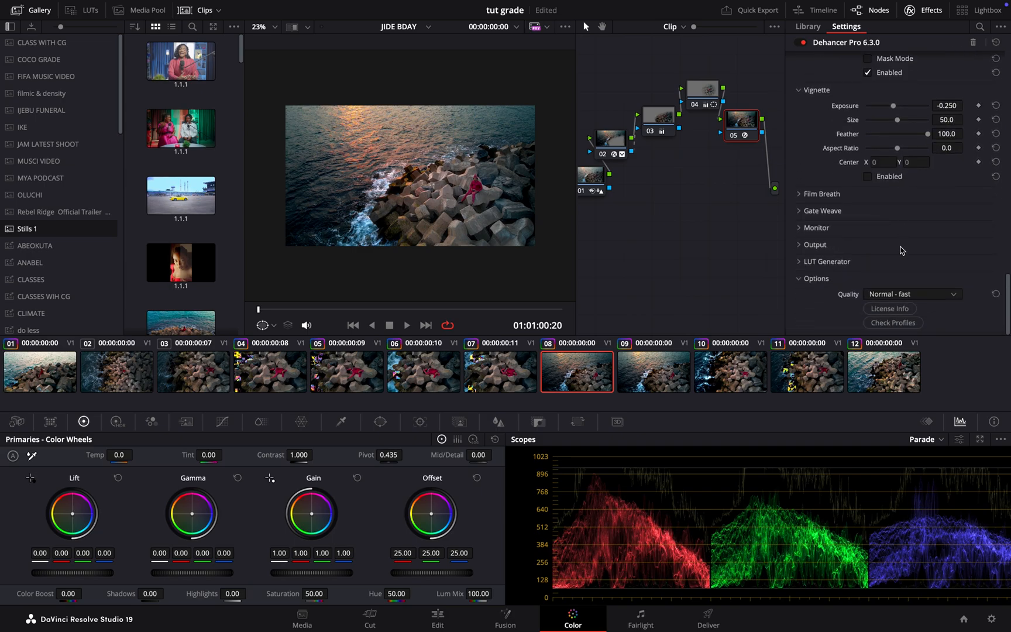
scroll(901, 250, "up", 3)
scroll(900, 250, "up", 3)
scroll(900, 250, "down", 2)
scroll(900, 251, "down", 3)
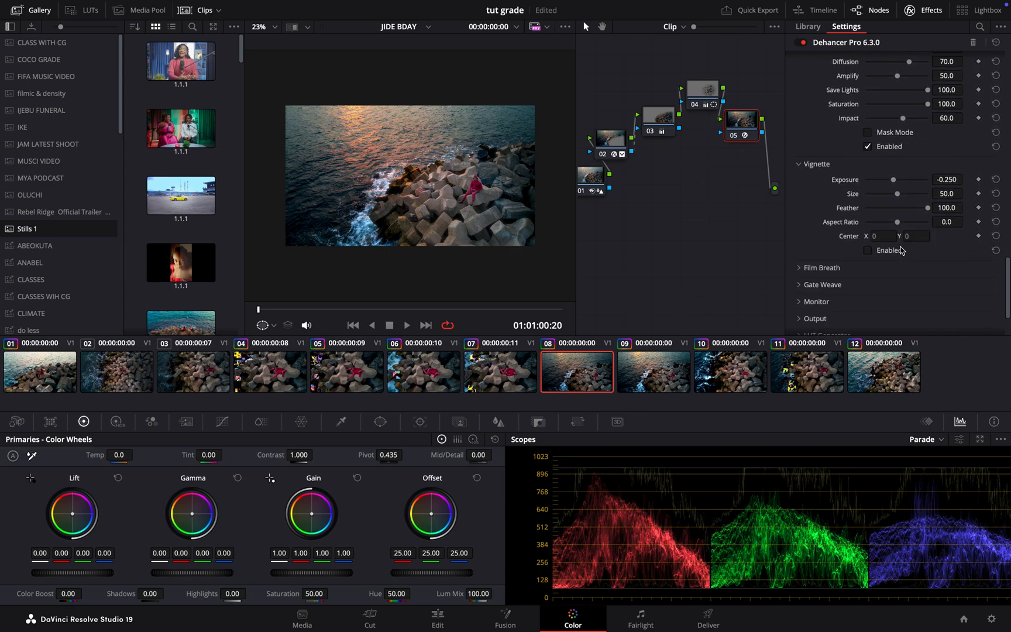
scroll(901, 249, "up", 5)
scroll(900, 248, "up", 1)
scroll(901, 249, "up", 1)
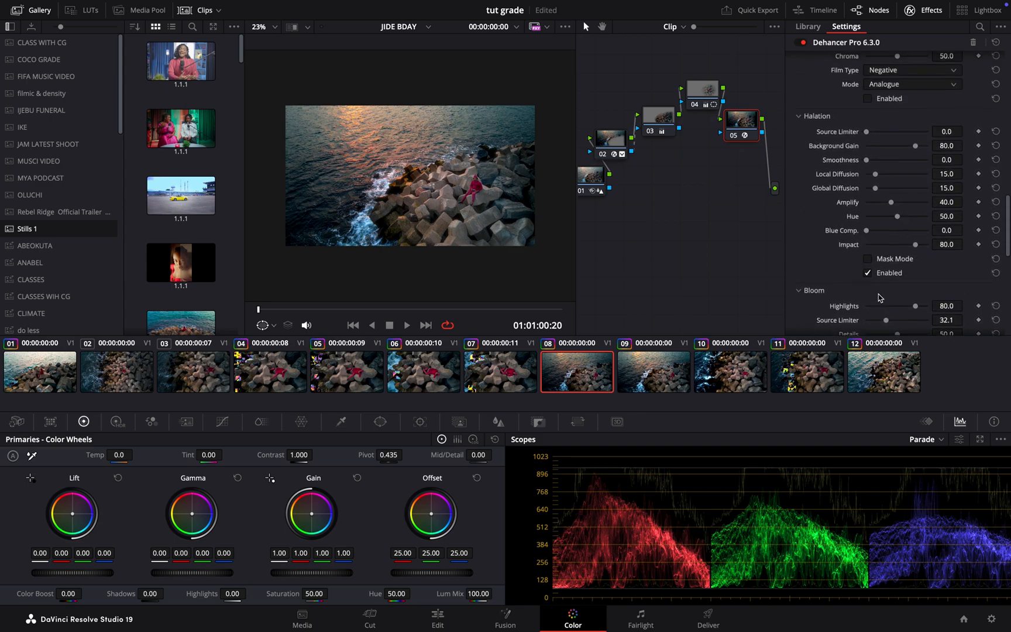
left_click(869, 274)
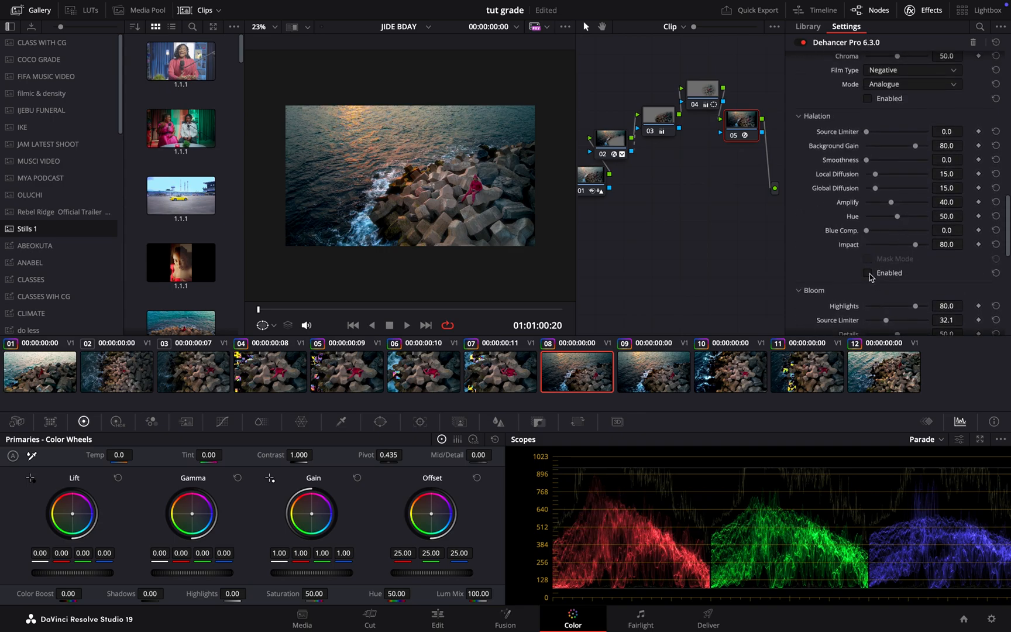
left_click(869, 274)
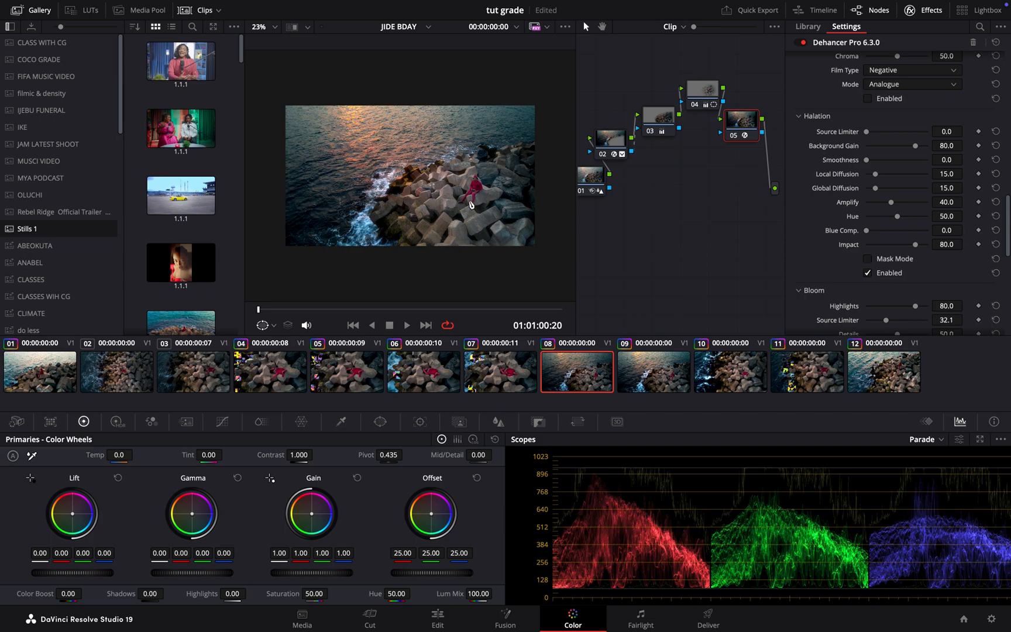
scroll(470, 204, "up", 2)
scroll(469, 204, "up", 3)
scroll(470, 205, "up", 3)
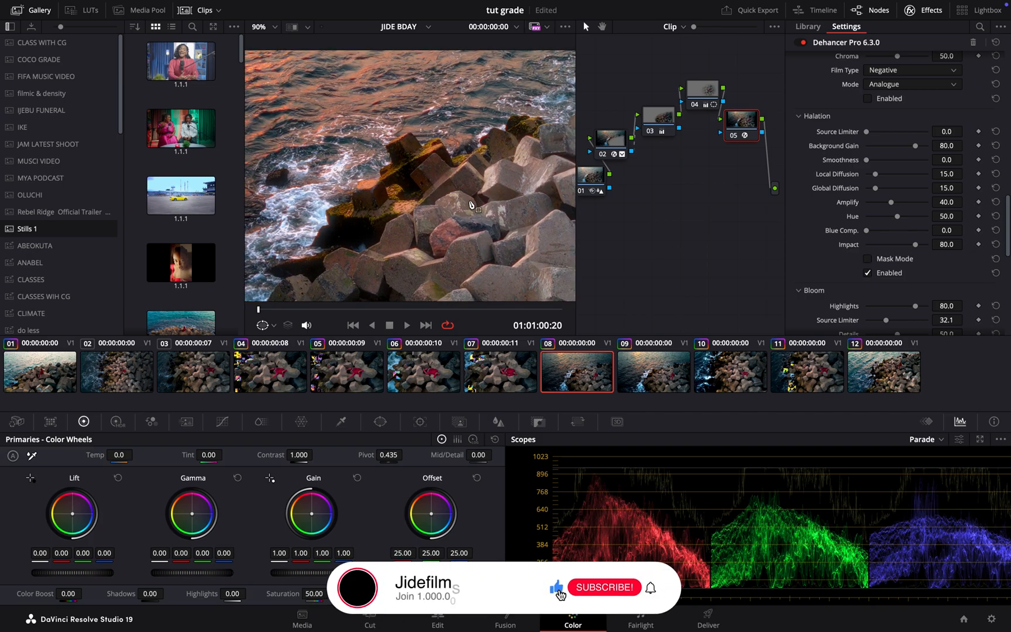
scroll(469, 203, "up", 2)
scroll(470, 204, "up", 2)
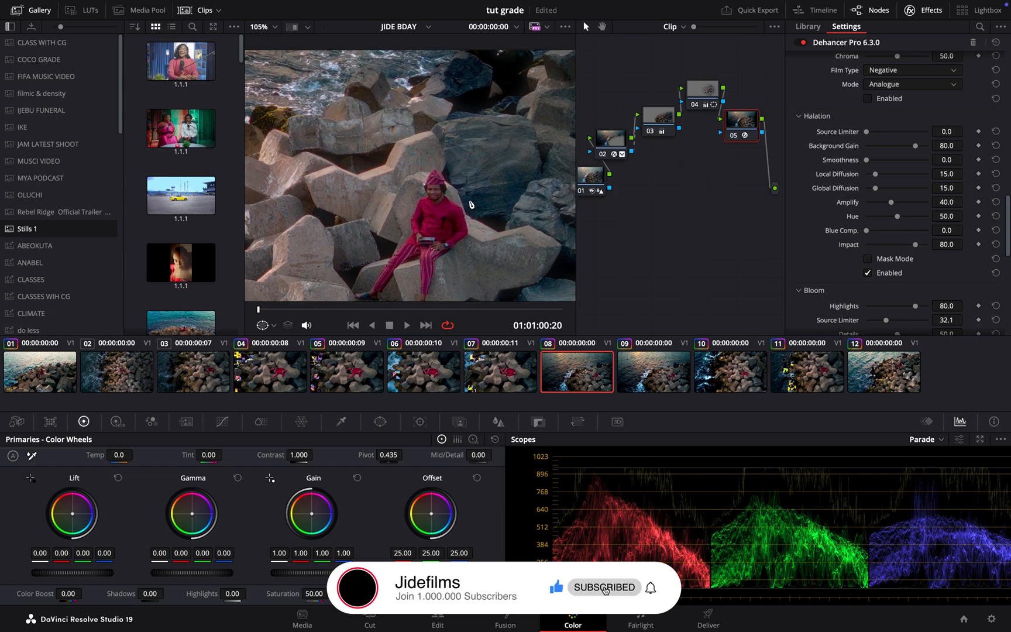
scroll(470, 203, "up", 1)
scroll(470, 203, "down", 3)
scroll(470, 203, "down", 2)
scroll(471, 205, "down", 3)
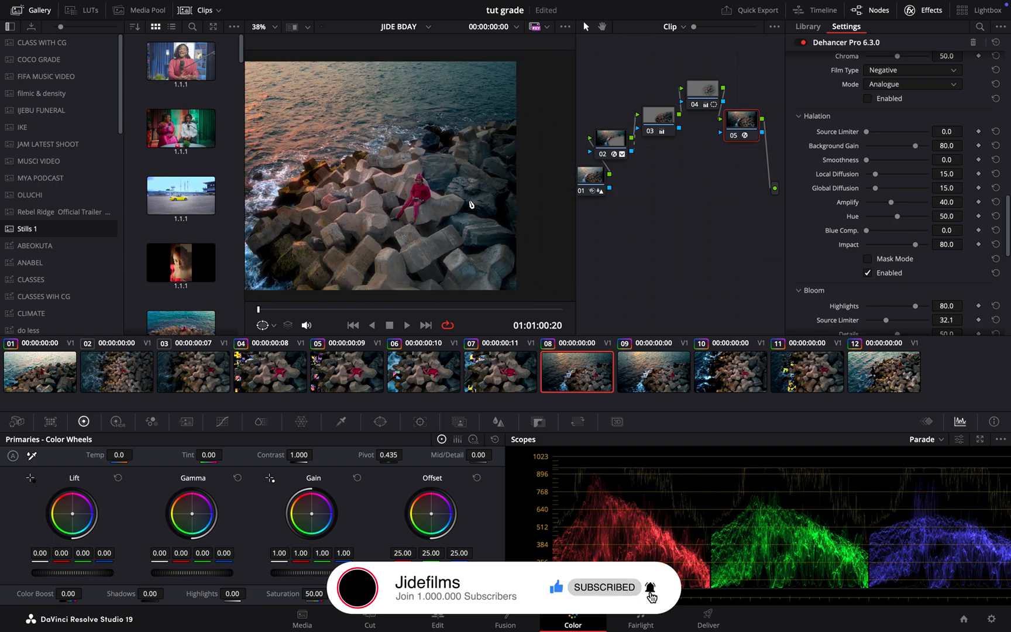
scroll(469, 203, "down", 3)
Fit the viewer, disable the Dehancer node, widen the node graph and drag it right, then select node 04
key("shift+z")
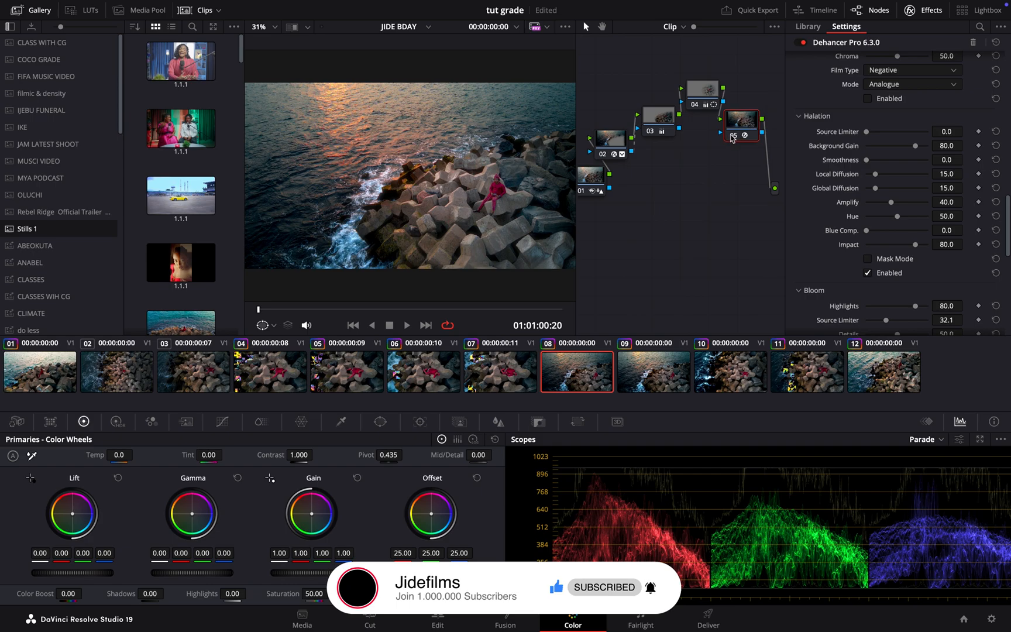
left_click(732, 138)
left_click(921, 11)
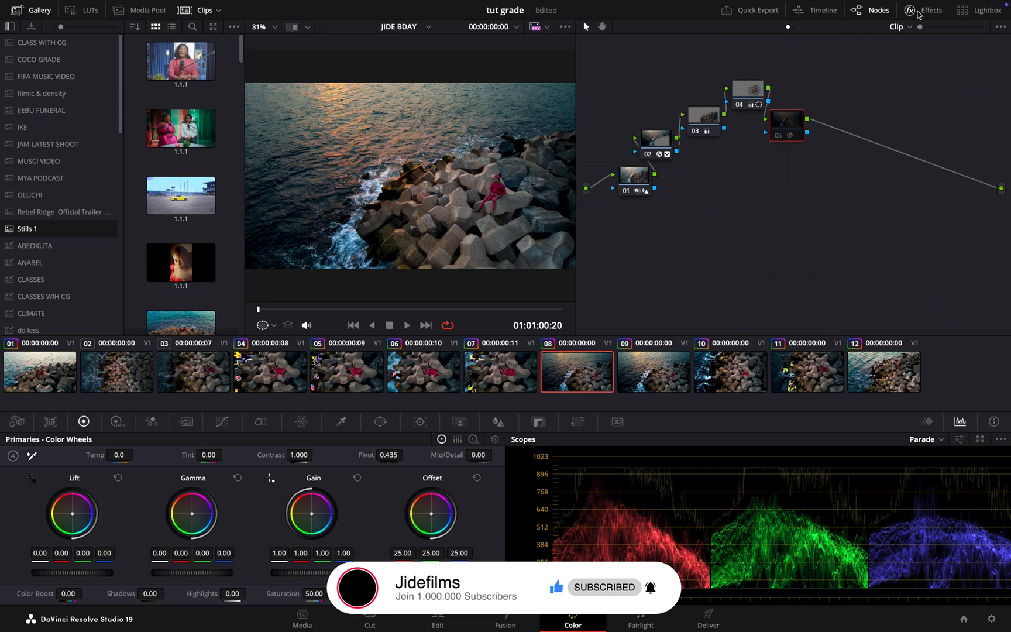
left_click_drag(798, 134, 888, 141)
left_click(751, 101)
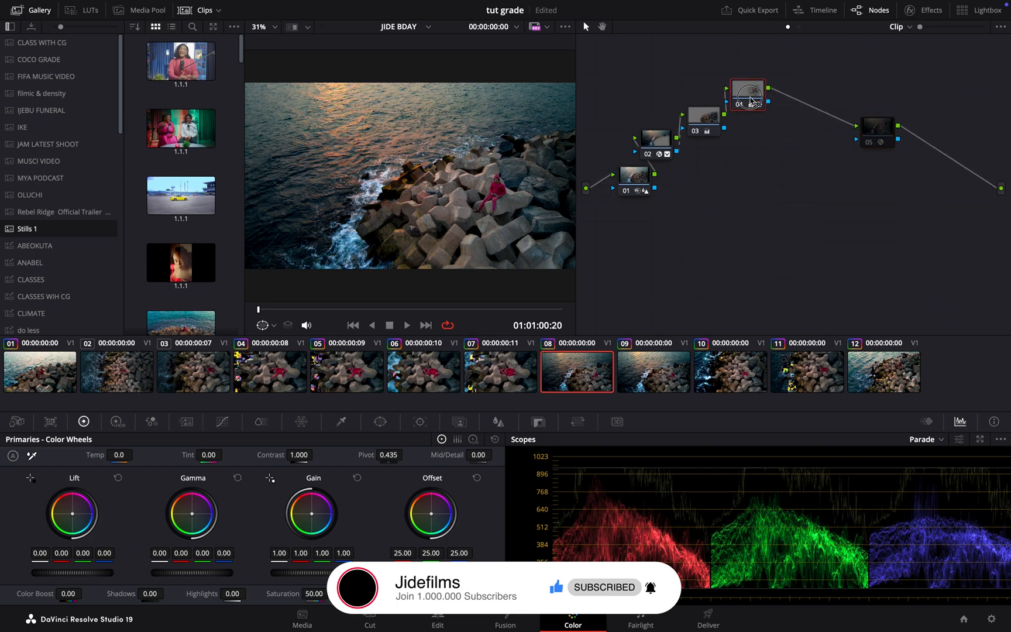
Add serial node 05 after node 04 and apply the Glow effect to it
key("alt+s")
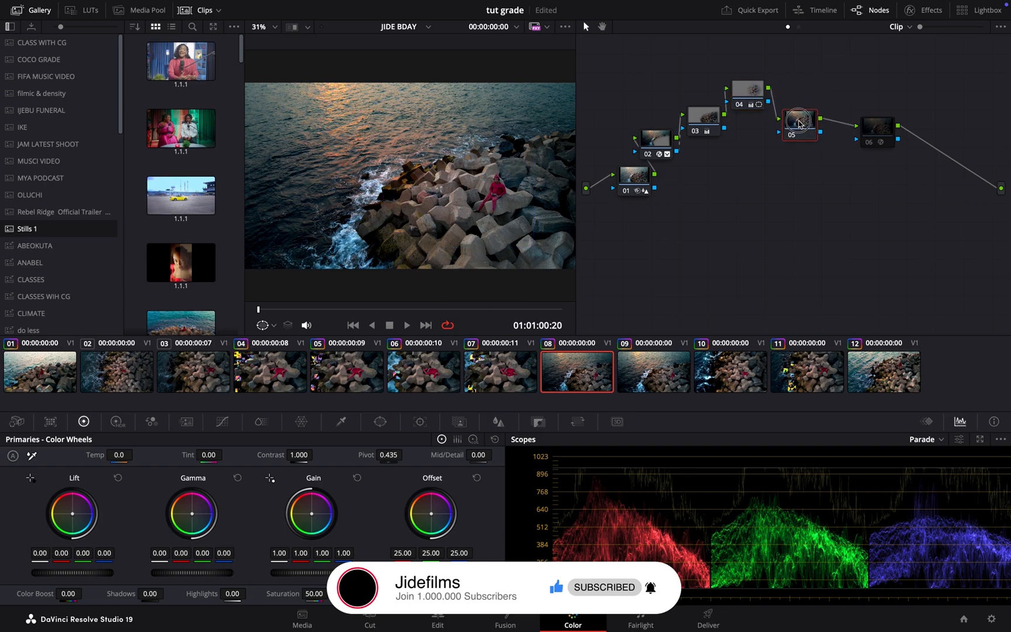
left_click(923, 9)
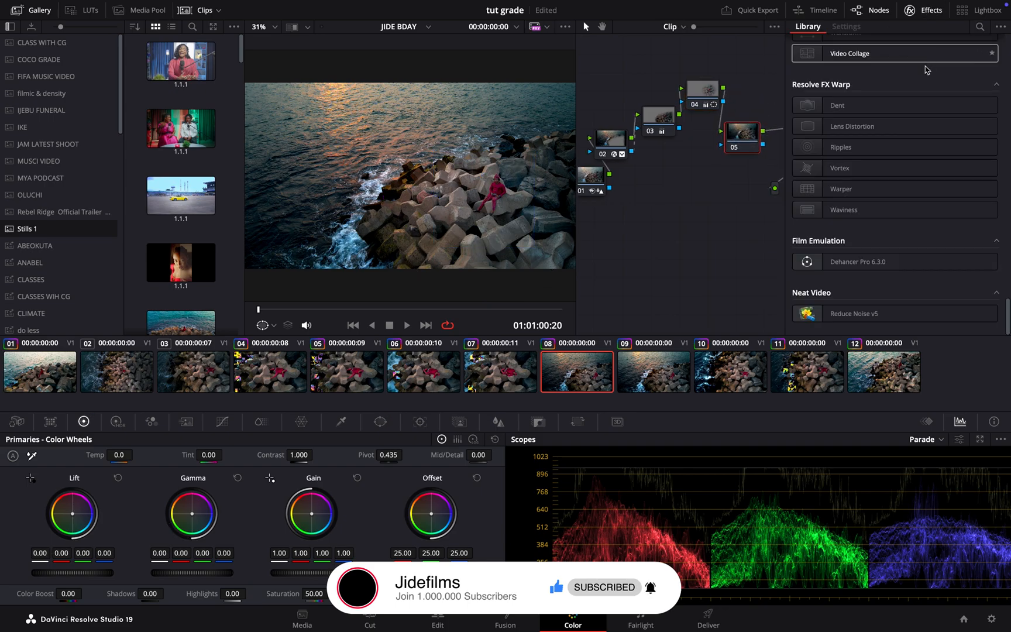
scroll(933, 135, "down", 5)
scroll(933, 136, "up", 5)
scroll(965, 63, "up", 5)
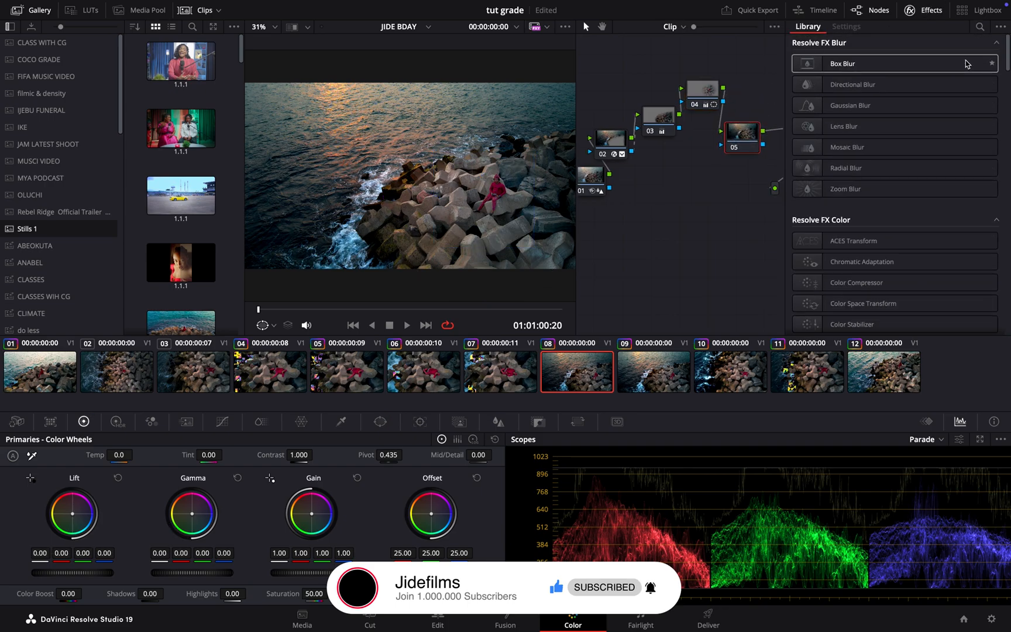
left_click(980, 26)
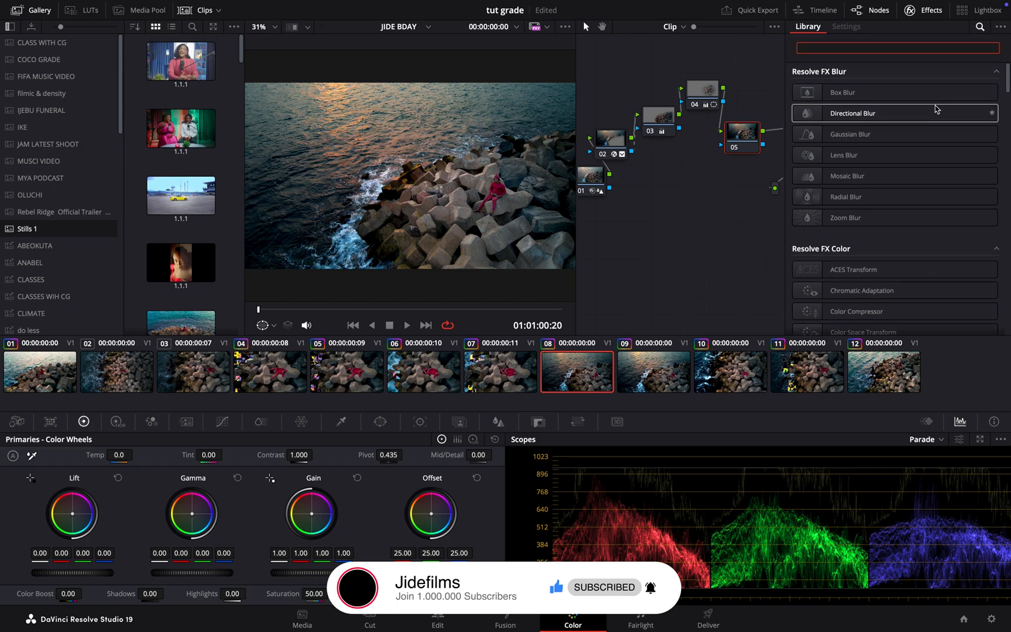
type("glo")
left_click_drag(813, 93, 747, 147)
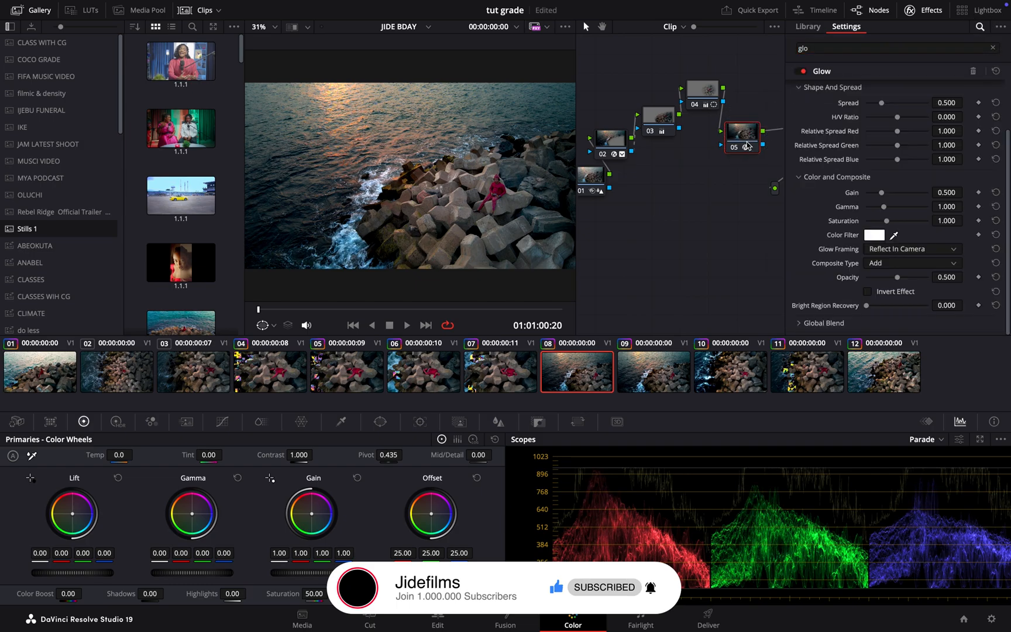
Add node 06 after the glow node, apply Halation to it, and hide the Effects library
left_click(762, 174)
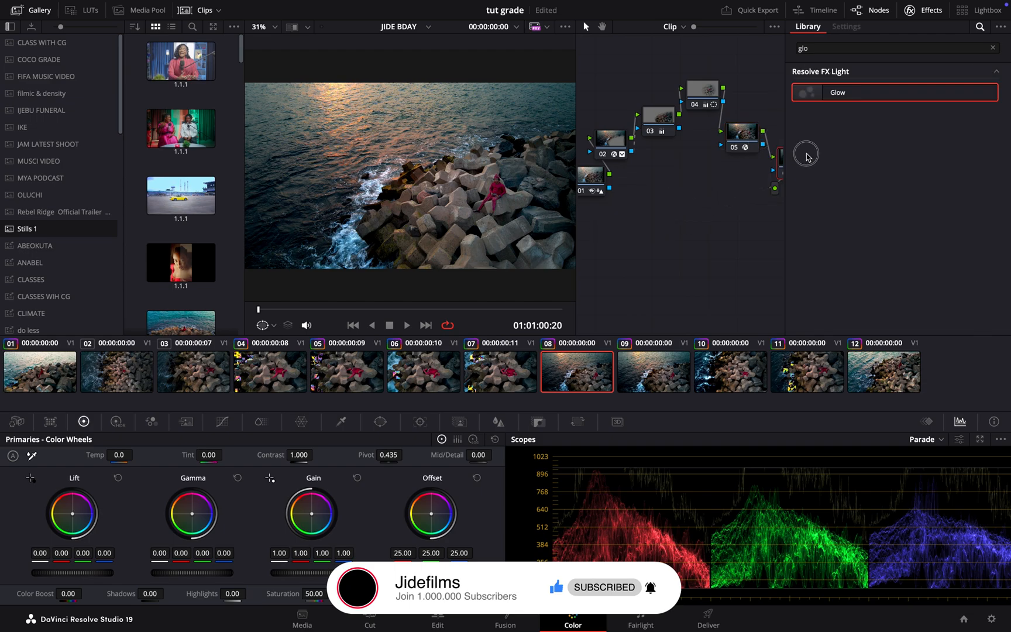
left_click_drag(808, 156, 765, 175)
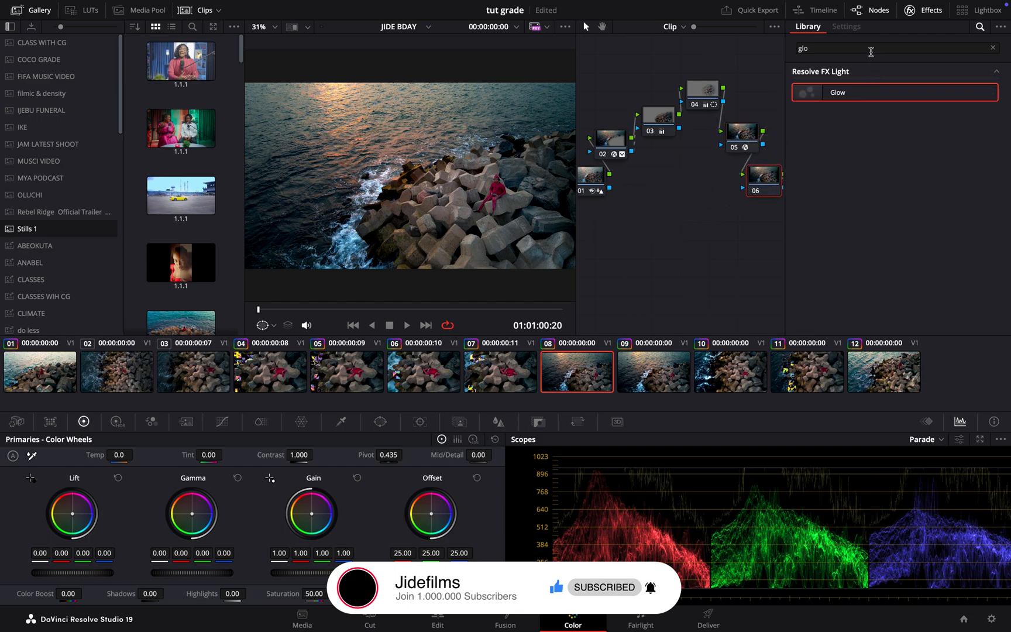
left_click(871, 49)
key("BackSpace")
key("BackSpace")
key("BackSpace")
type("hal")
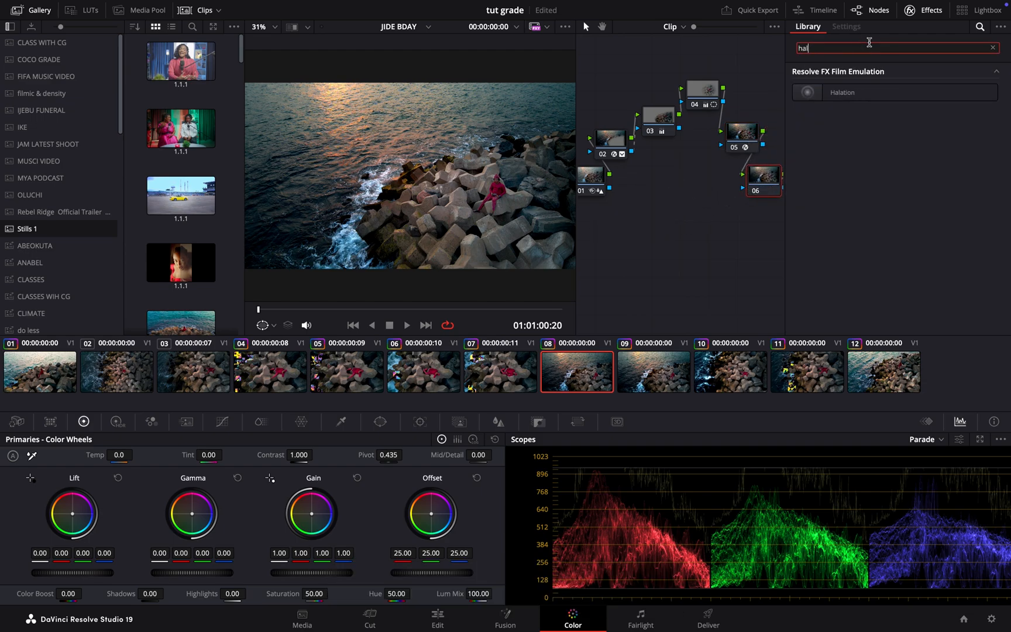
type("a")
left_click_drag(839, 92, 767, 189)
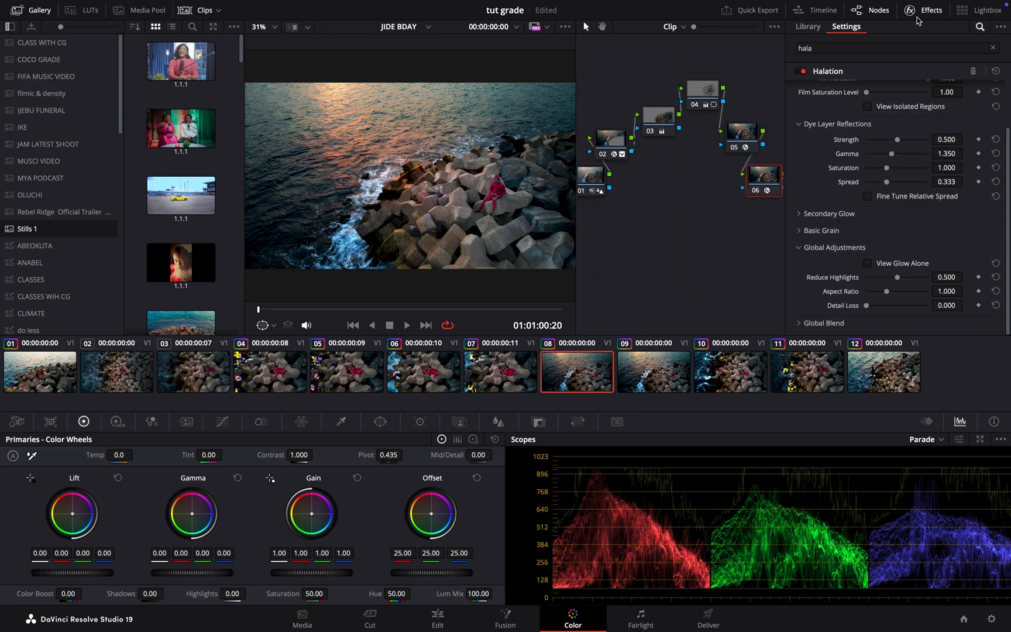
left_click(918, 11)
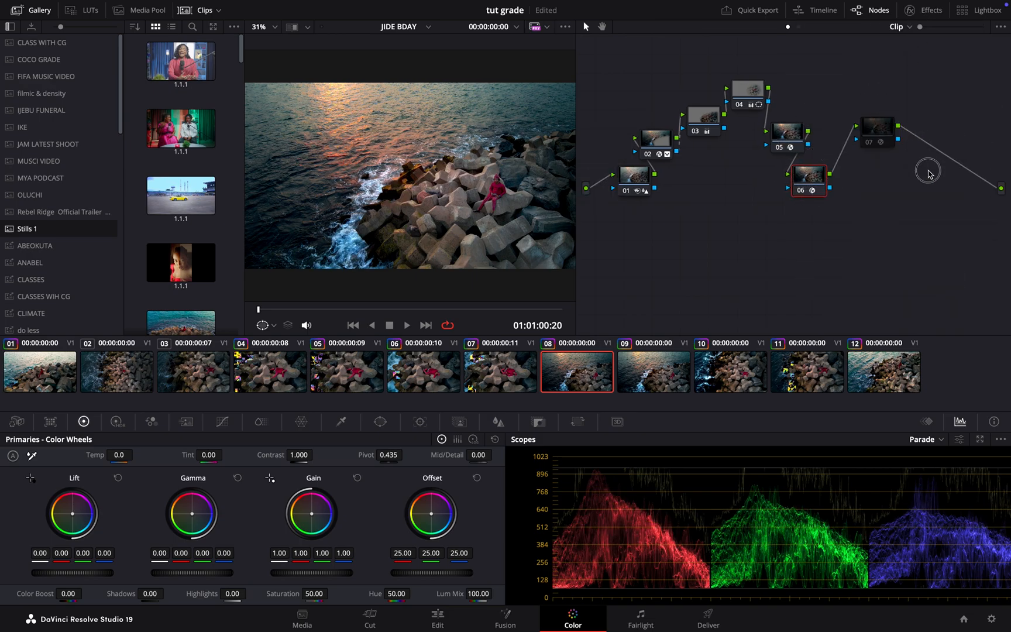
Reposition the Dehancer and halation nodes and box-select the glow and halation nodes
left_click_drag(929, 175, 930, 198)
mouse_move(820, 185)
left_mouse_down()
mouse_move(844, 184)
mouse_move(832, 184)
left_mouse_up()
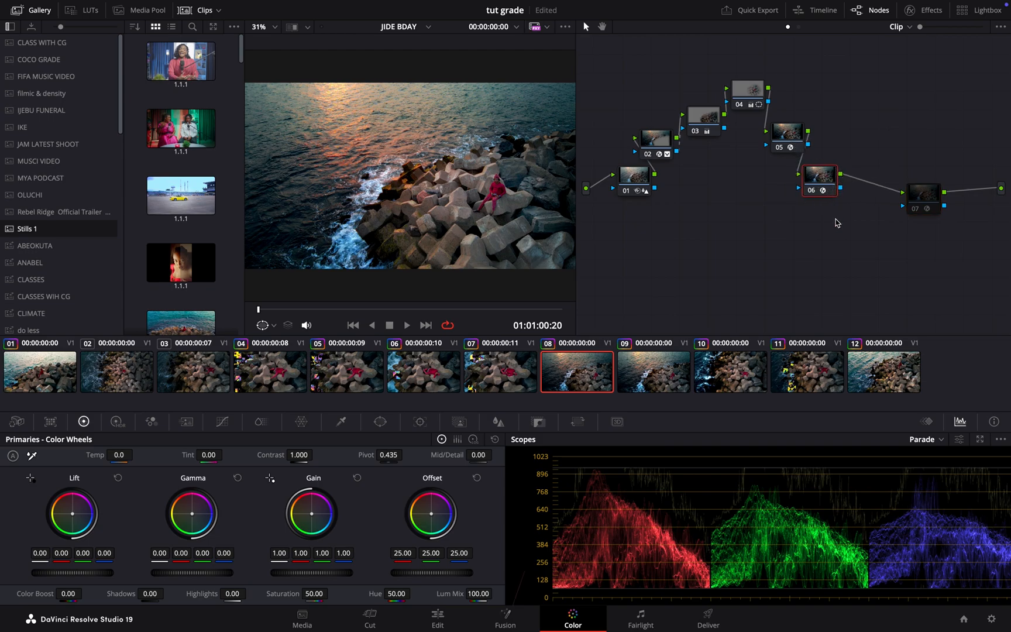
left_click_drag(837, 223, 793, 146)
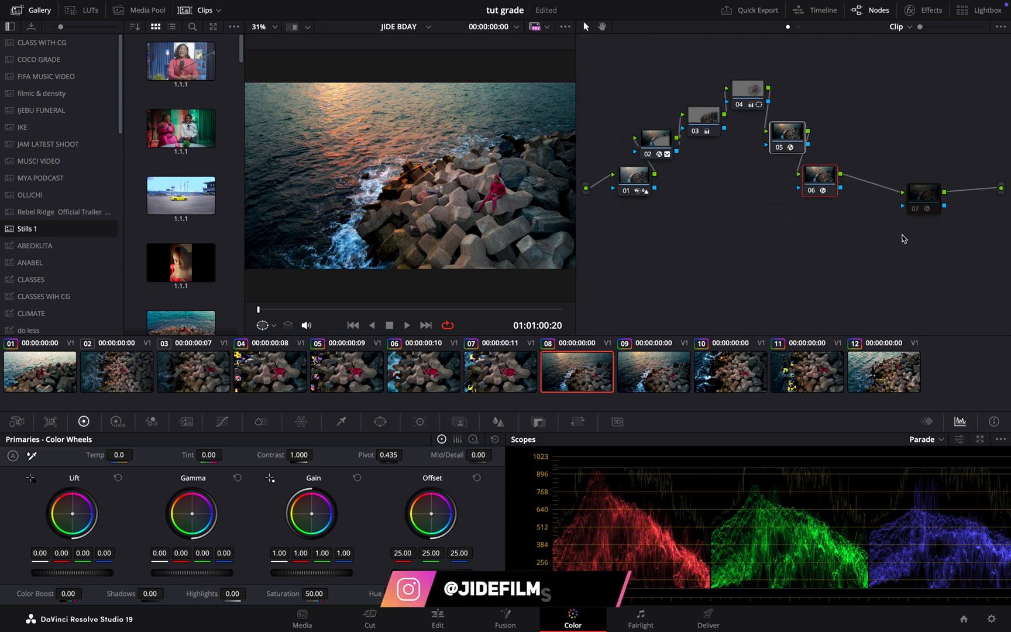
Toggle nodes 05–06 on and off to compare, leave them disabled, select node 07 and move to clip 09
key("ctrl+d")
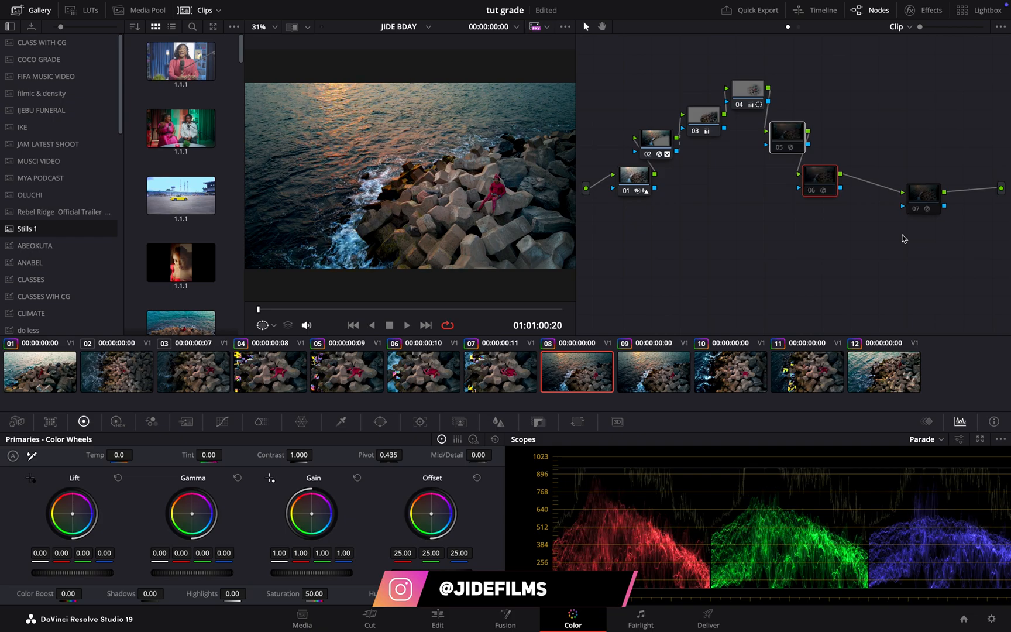
key("ctrl+d")
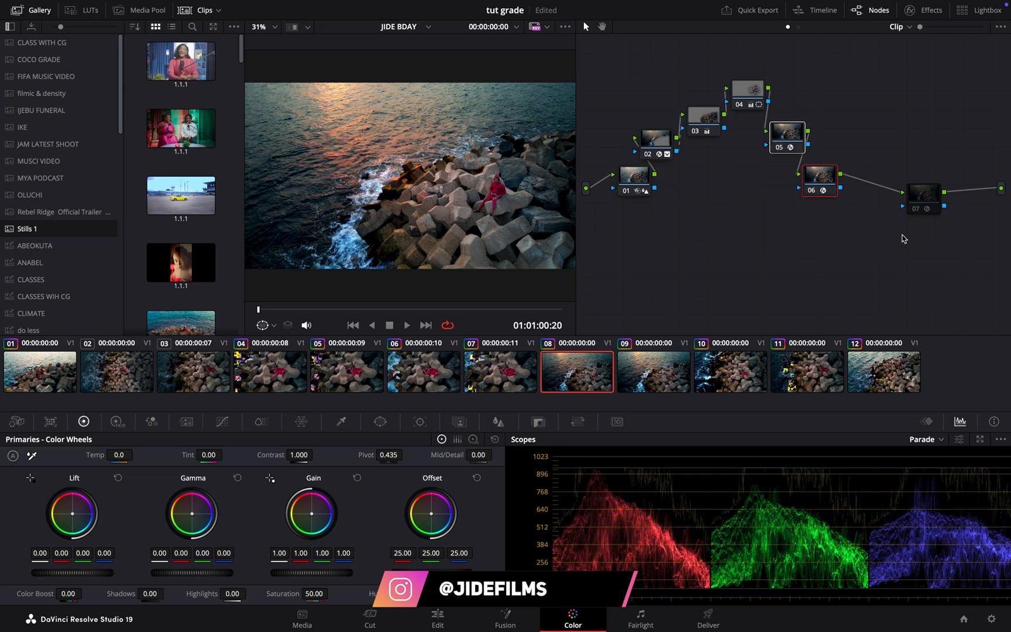
key("ctrl+d")
key("ctrl+d")
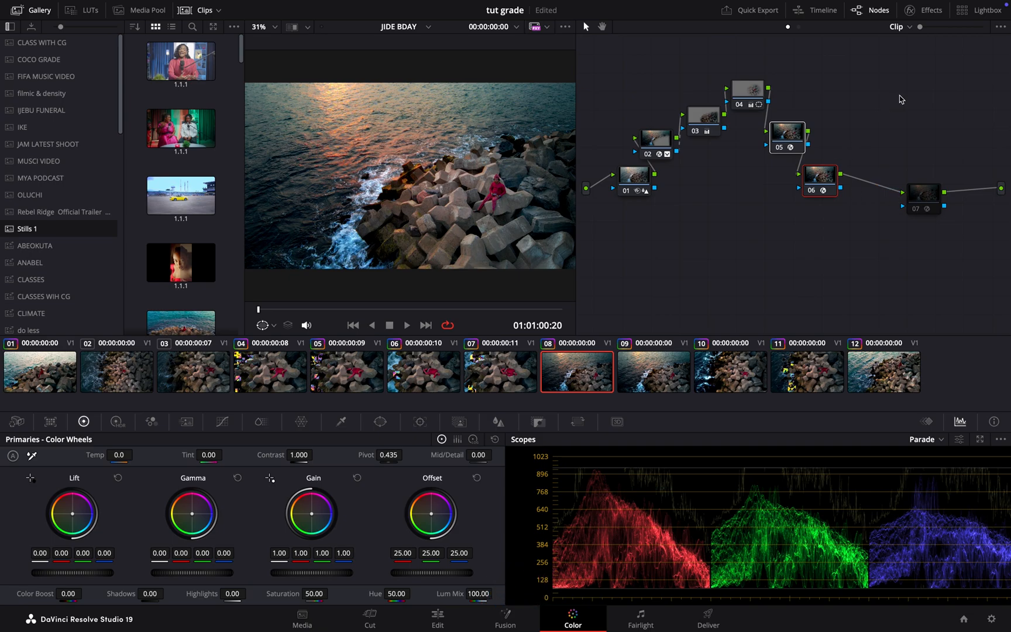
key("ctrl+d")
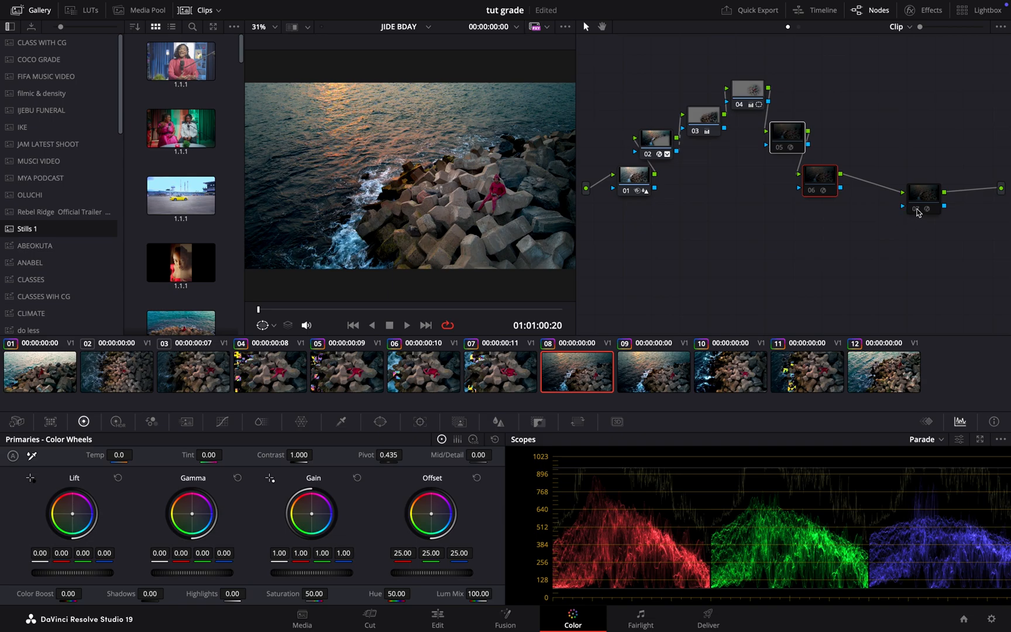
left_click(921, 211)
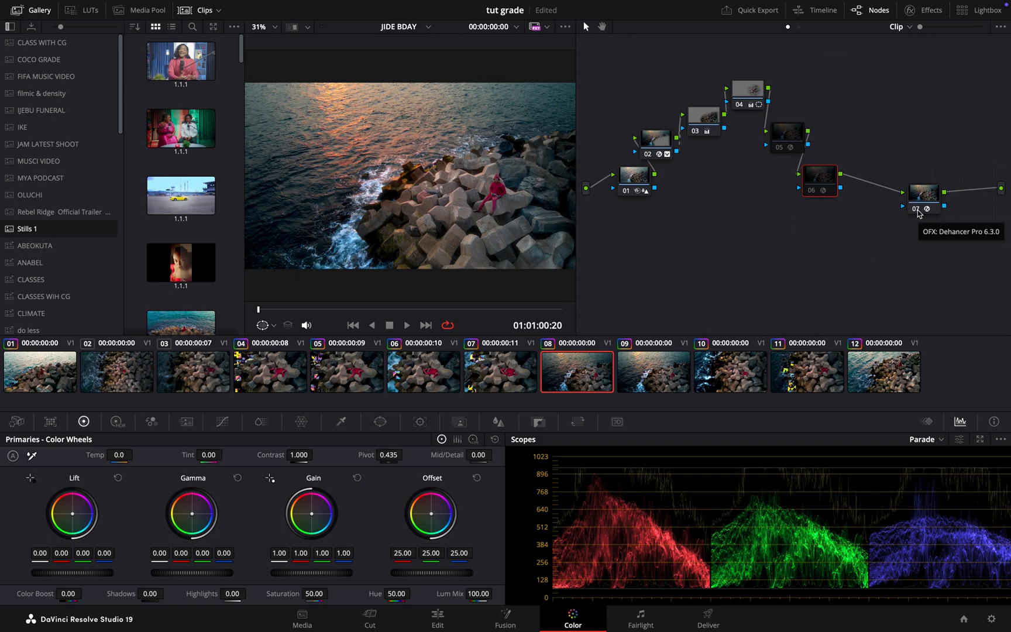
key("Down")
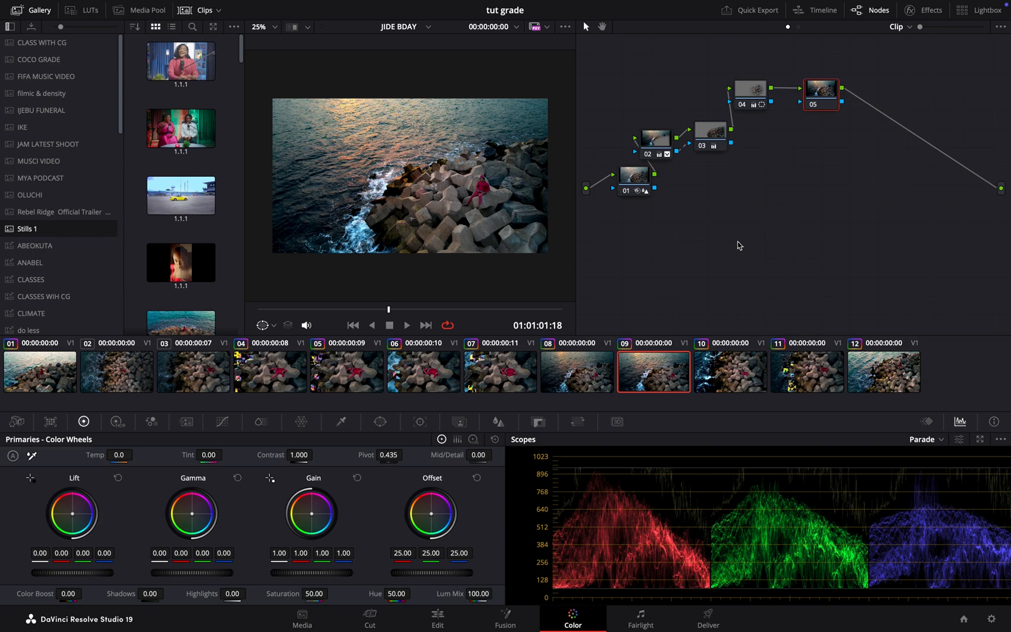
On the Deliver page set a custom 3840 x 2160 resolution, keeping TIFF format and RGB 8 bits codec
left_click(724, 623)
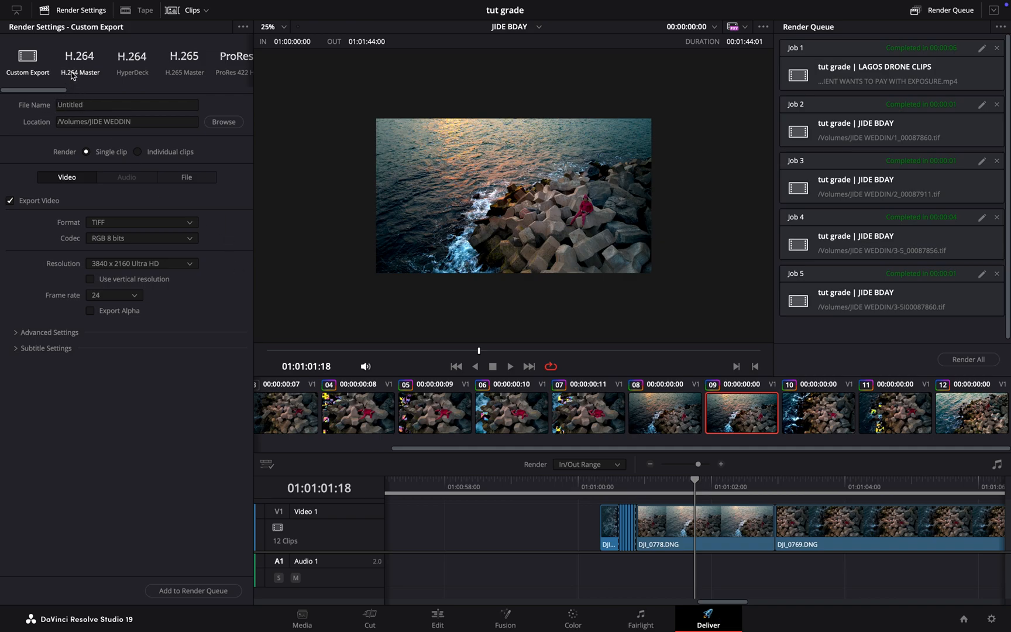
left_click(29, 61)
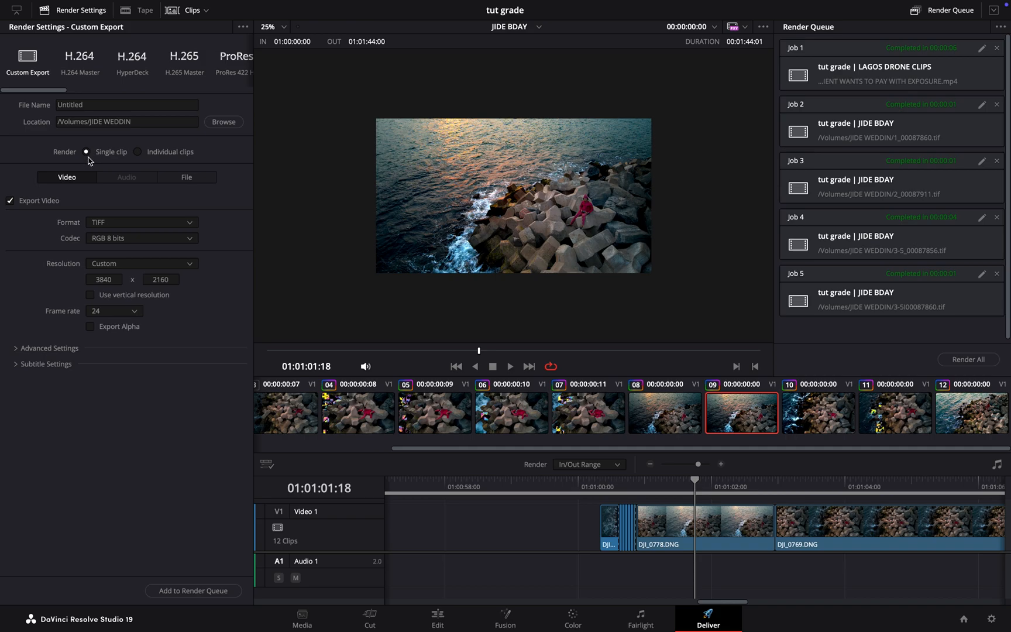
left_click(172, 227)
scroll(174, 237, "up", 4)
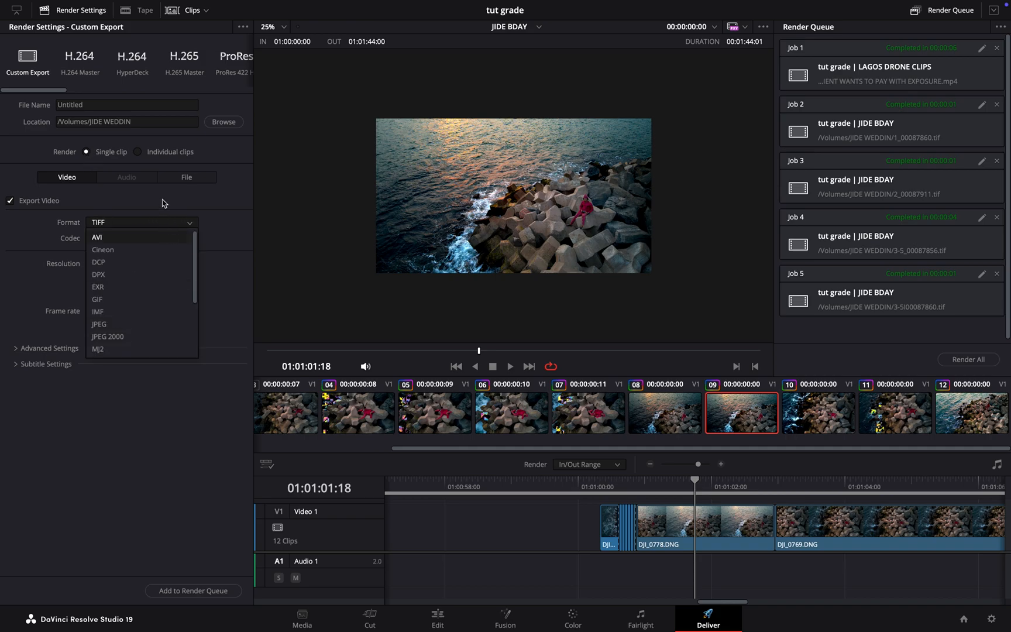
scroll(144, 326, "down", 1)
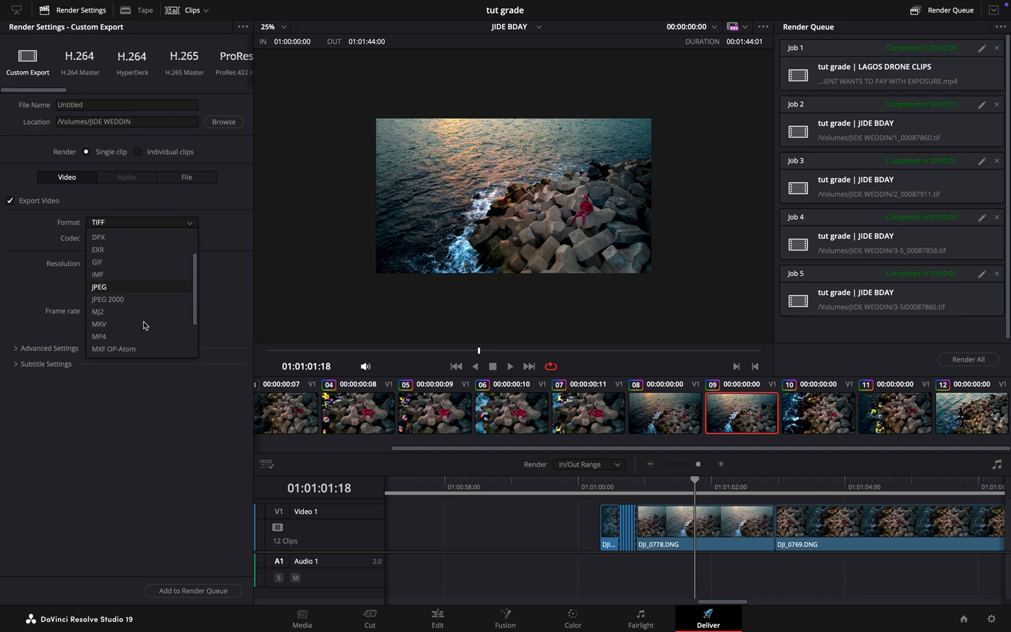
scroll(144, 326, "down", 1)
scroll(142, 323, "down", 3)
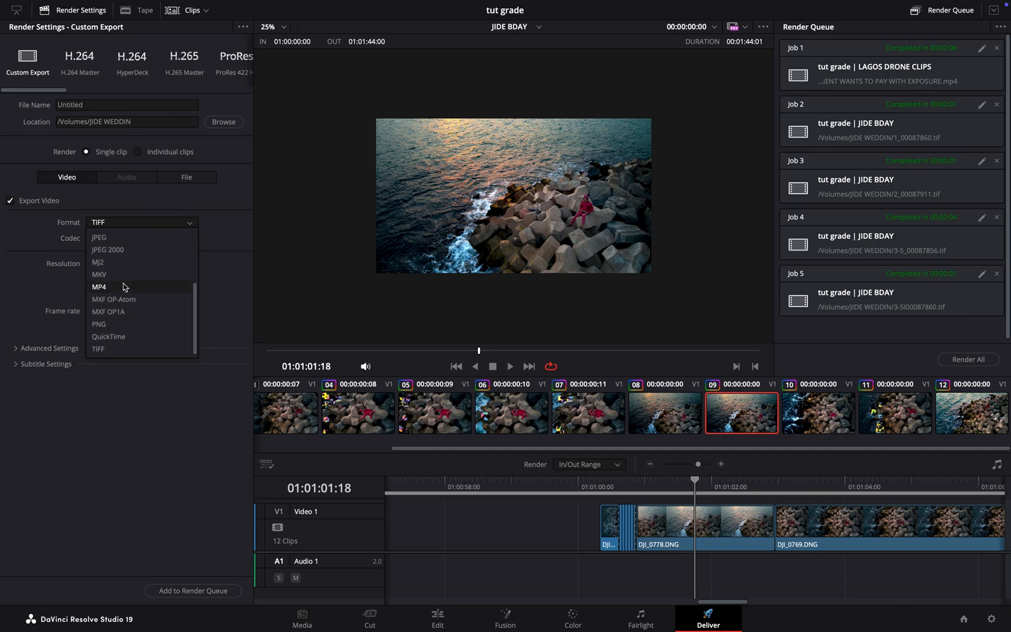
left_click(103, 351)
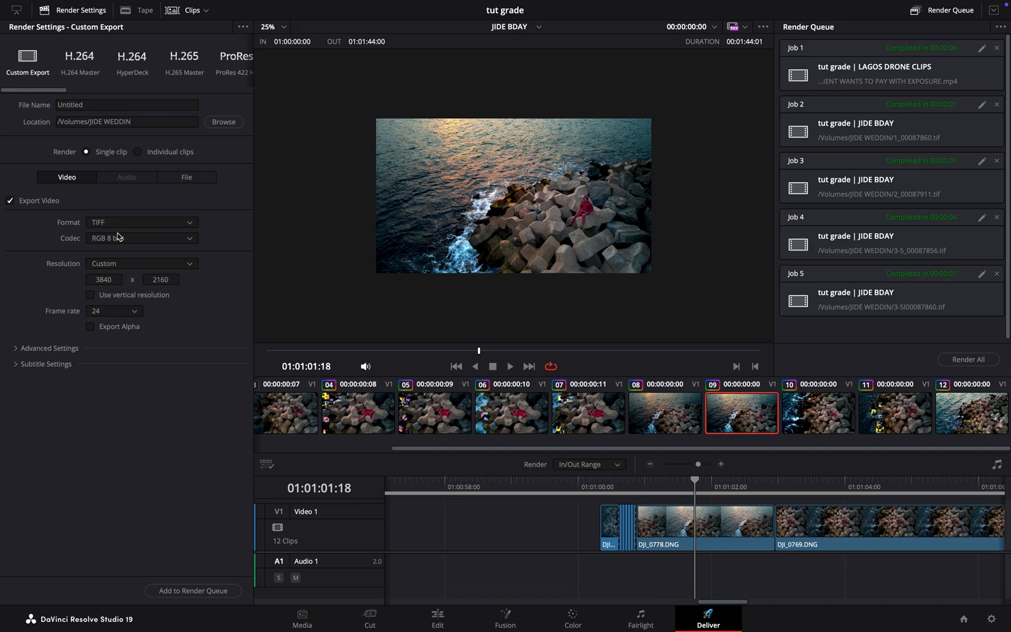
left_click(156, 241)
left_click(155, 242)
Remove all completed jobs so the render queue shows no jobs
left_click(997, 275)
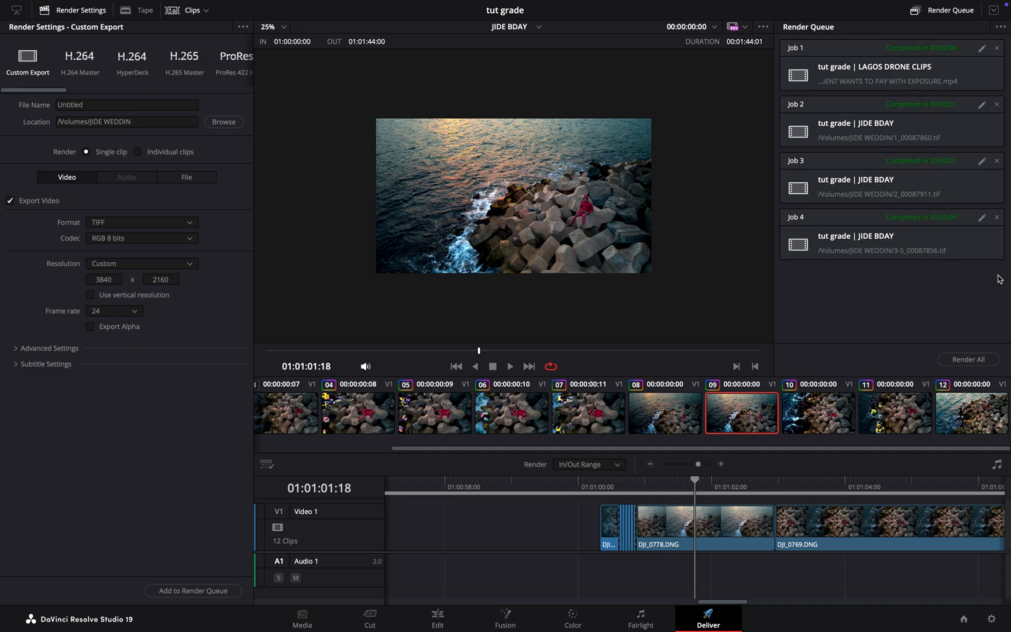
left_click(997, 217)
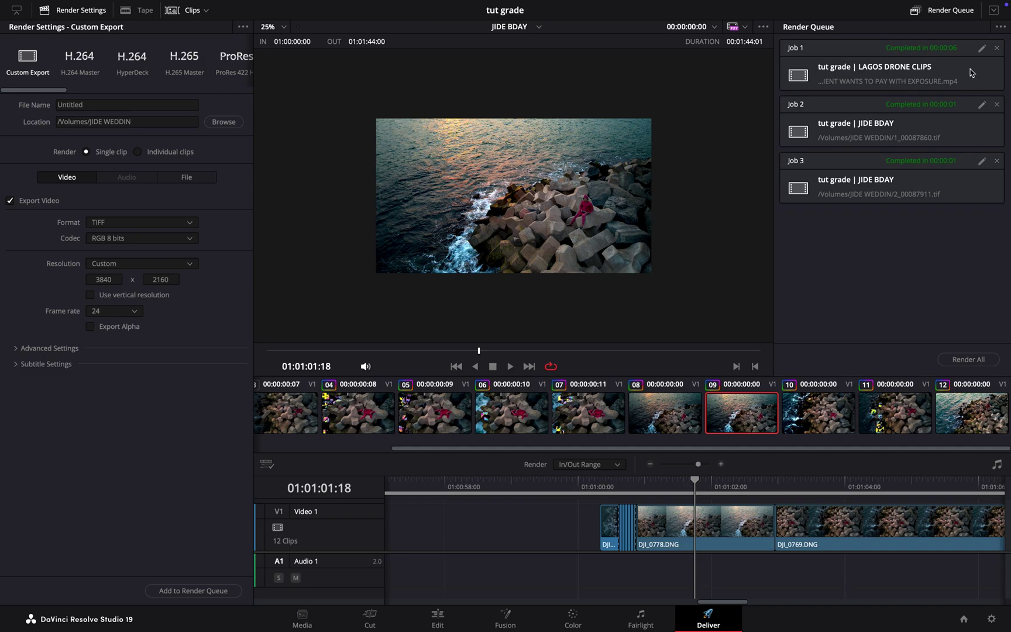
left_click(997, 48)
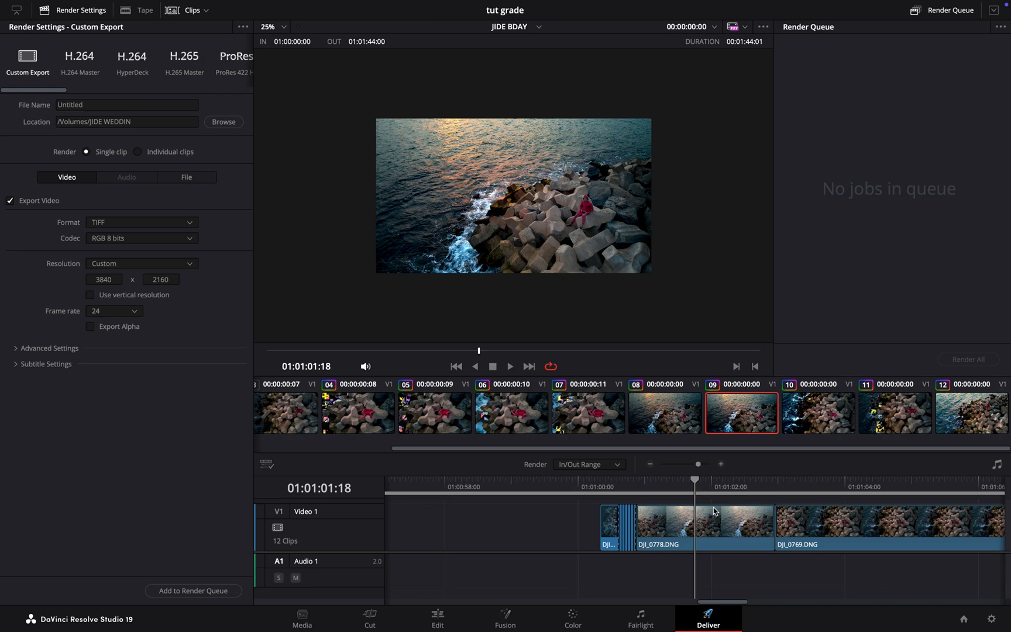
left_click(721, 465)
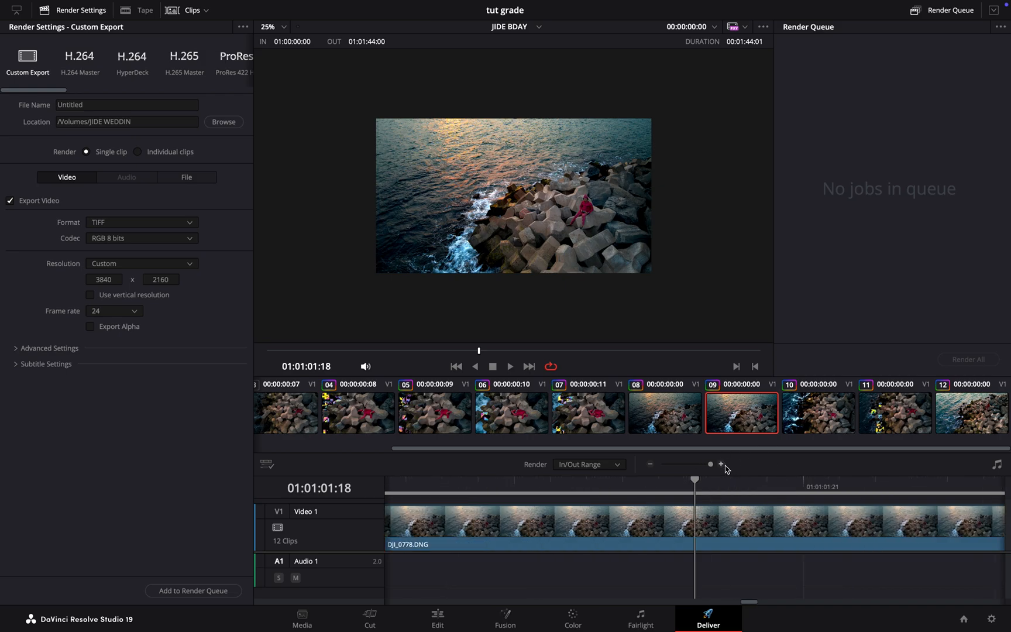
Step the playhead to the frame, mark the out point and trim the render range to one frame
left_click(657, 488)
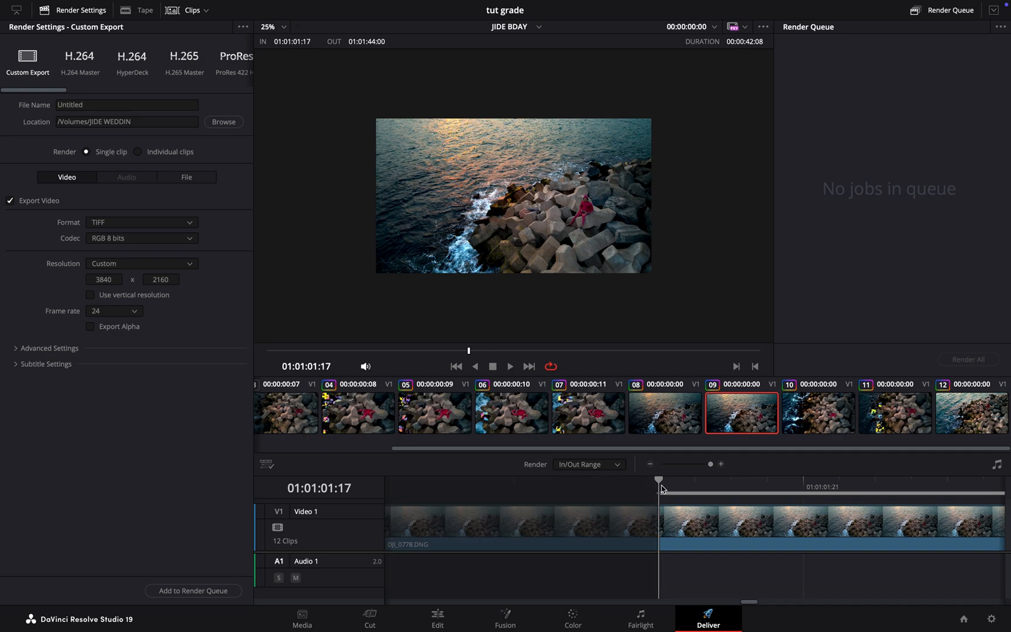
left_click(662, 479)
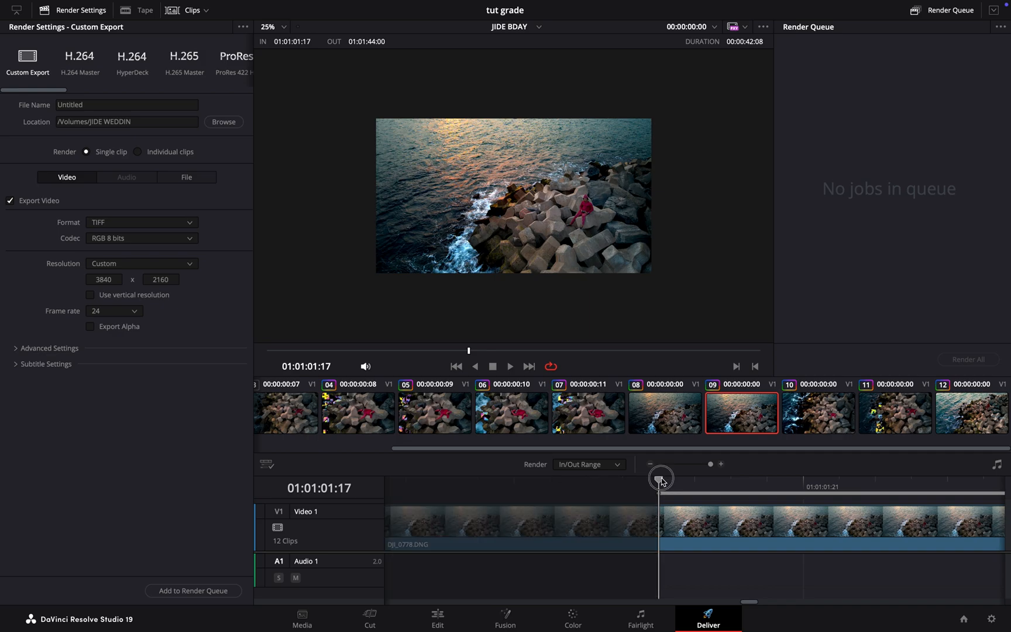
key("Right")
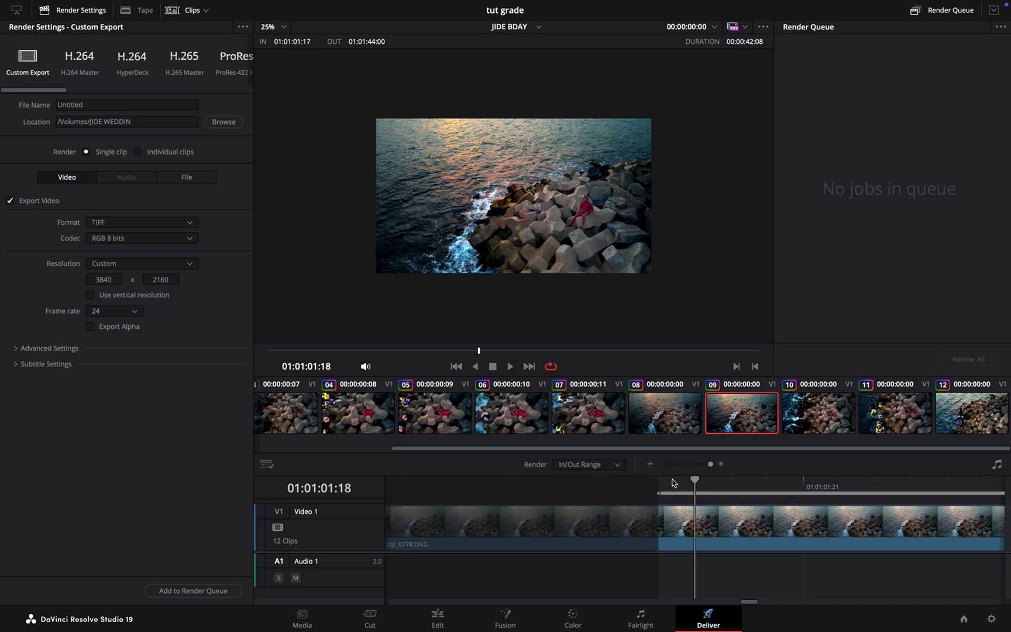
key("o")
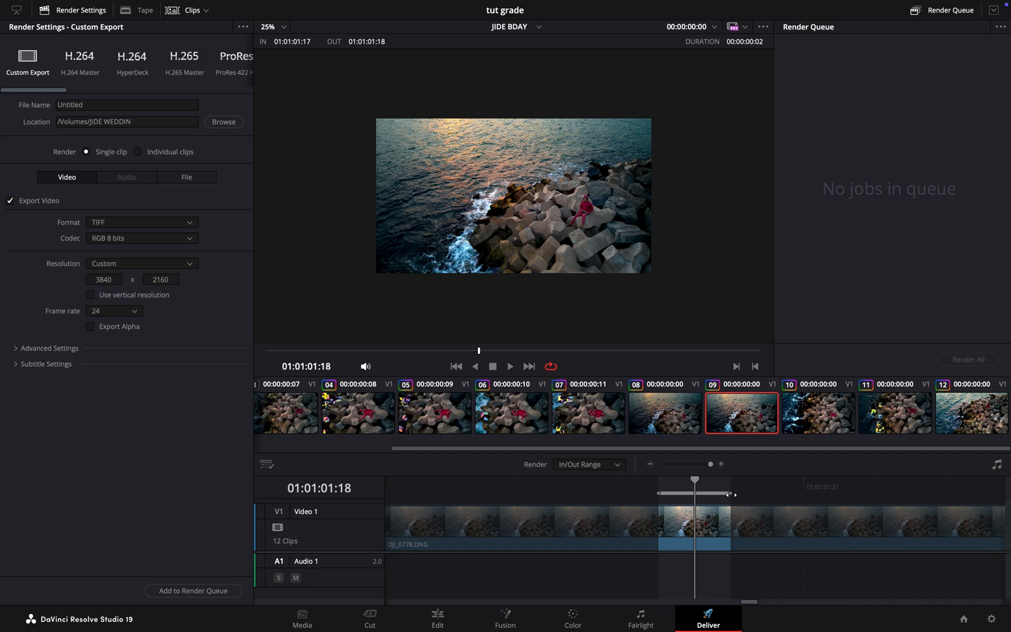
left_click_drag(731, 494, 695, 494)
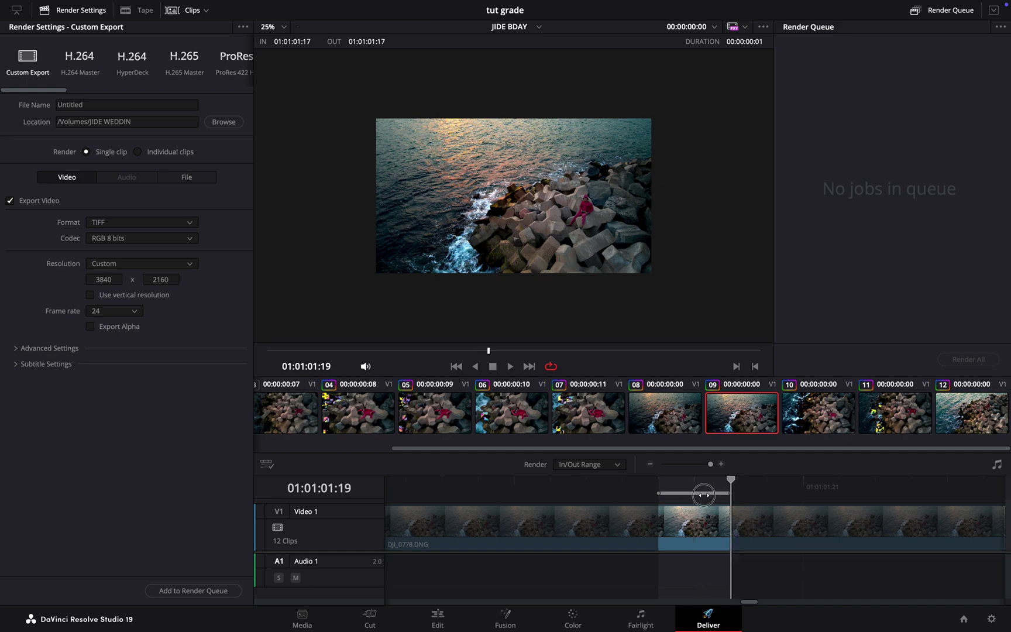
Nudge the playhead back to 01:01:01:18 and glance through the clip options without changing anything
left_click(667, 481)
left_click(684, 481)
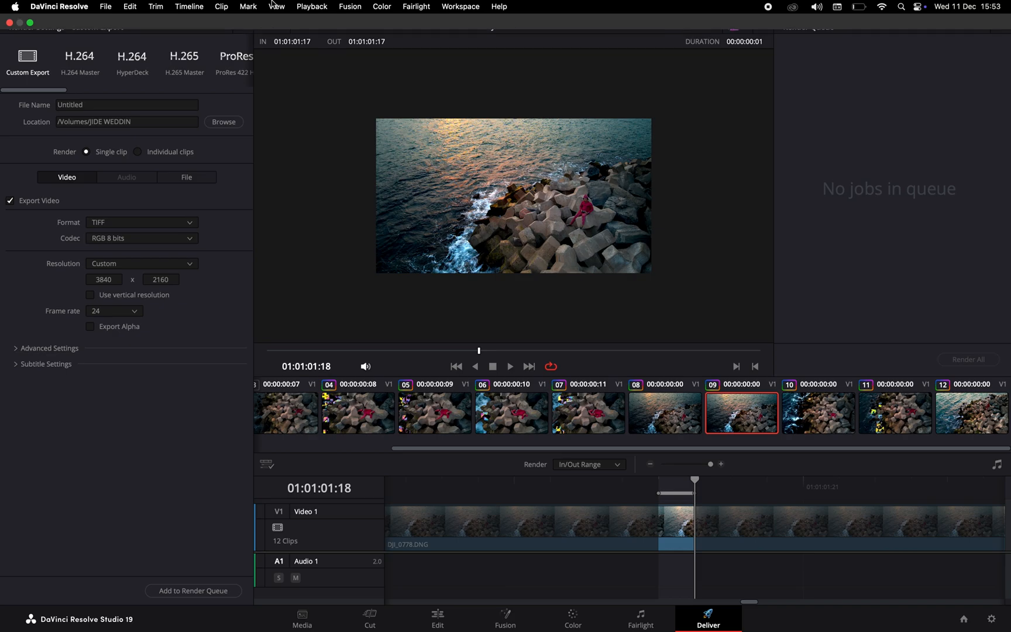
left_click(221, 6)
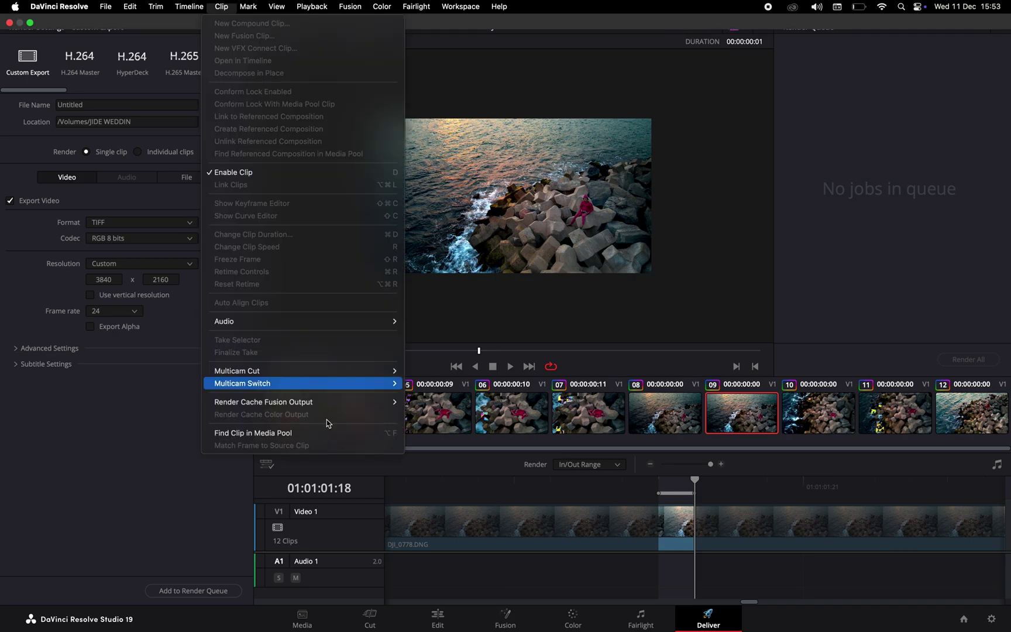
left_click(472, 236)
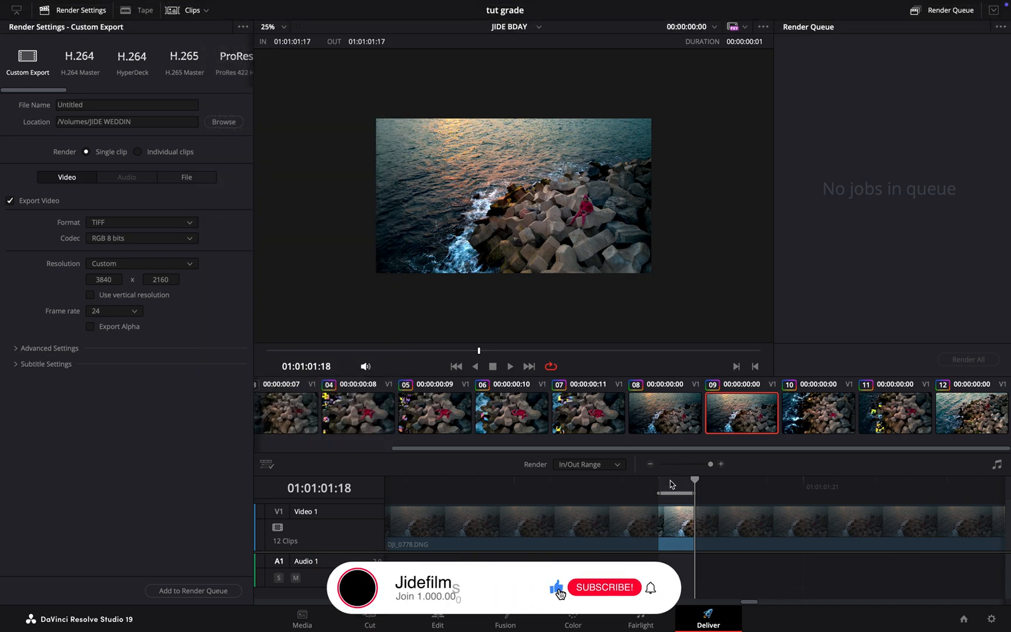
Queue the one-frame TIFF export for JIDE BDAY and switch over to Finder
left_click(199, 592)
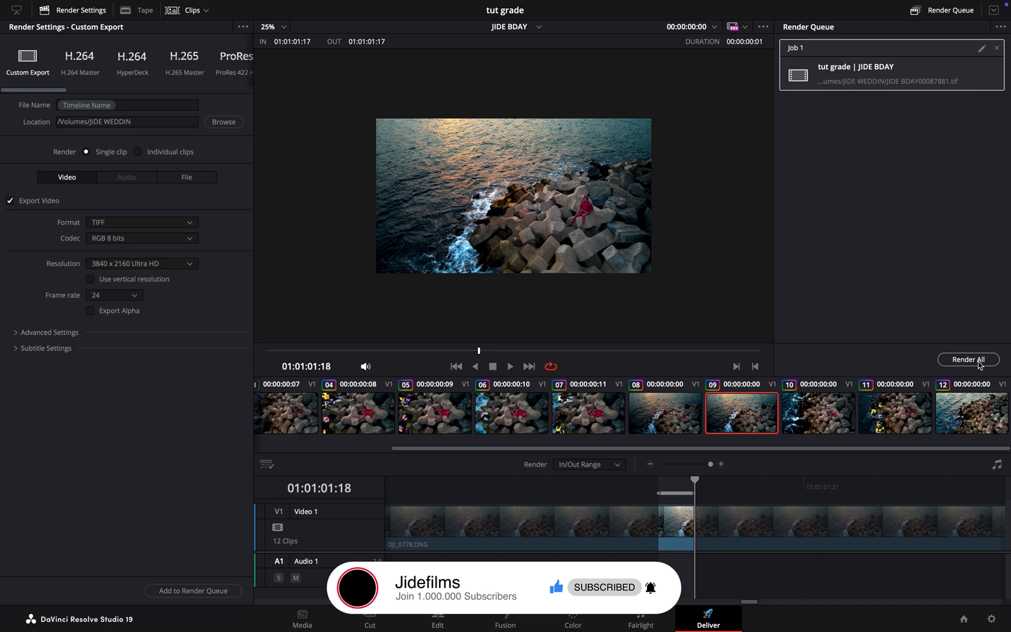
key("super+Tab")
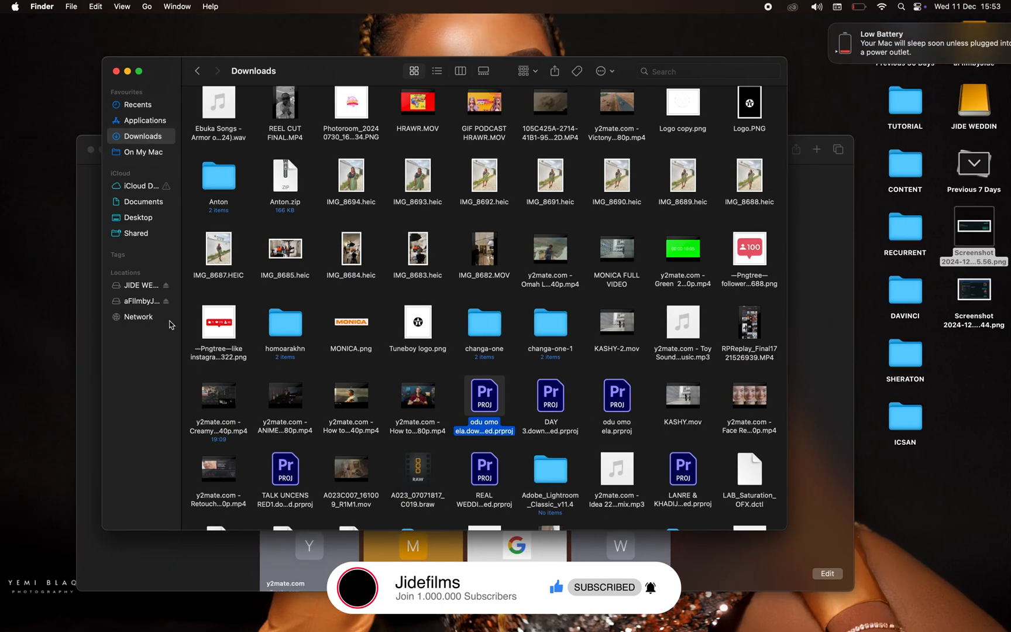
Open the JIDE WEDDIN drive and Quick Look the still 3-5I00087860.tif
left_click(147, 289)
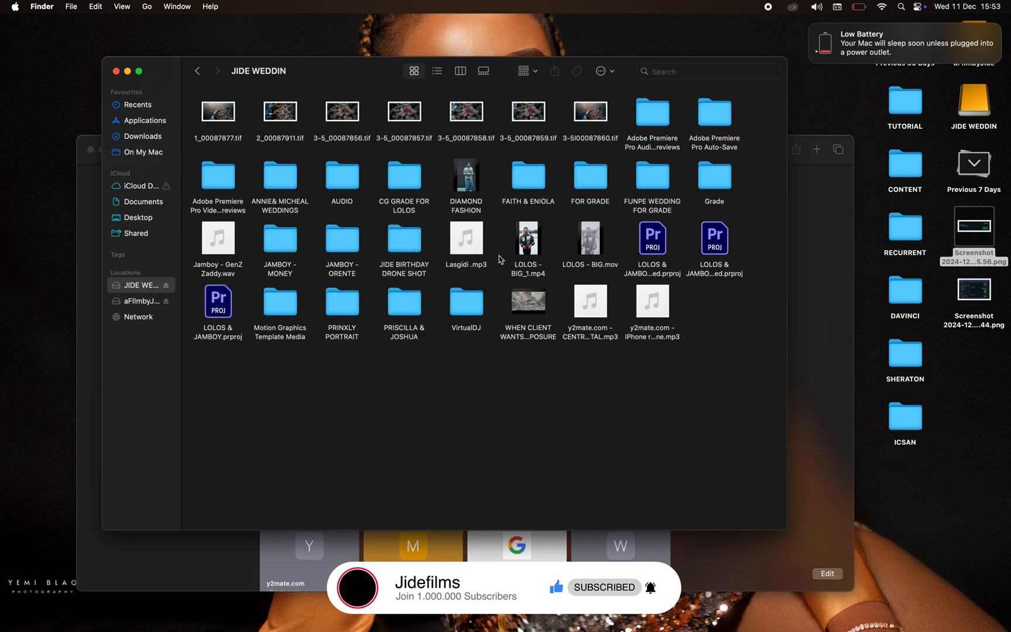
scroll(332, 190, "up", 2)
left_click(580, 119)
key("space")
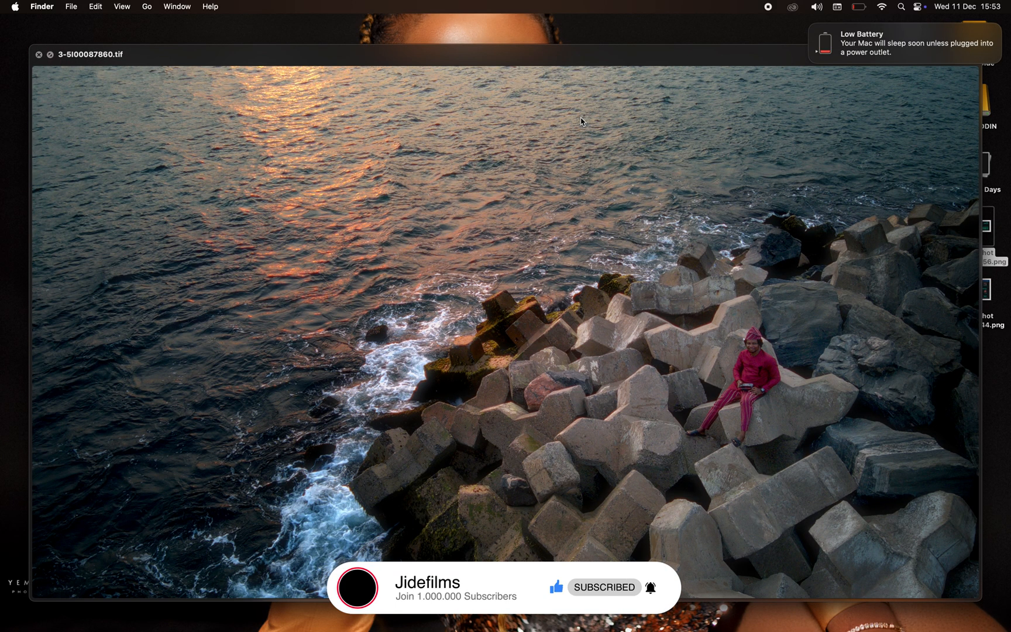
Enlarge the Quick Look preview of the sunset still to full screen
left_click(50, 54)
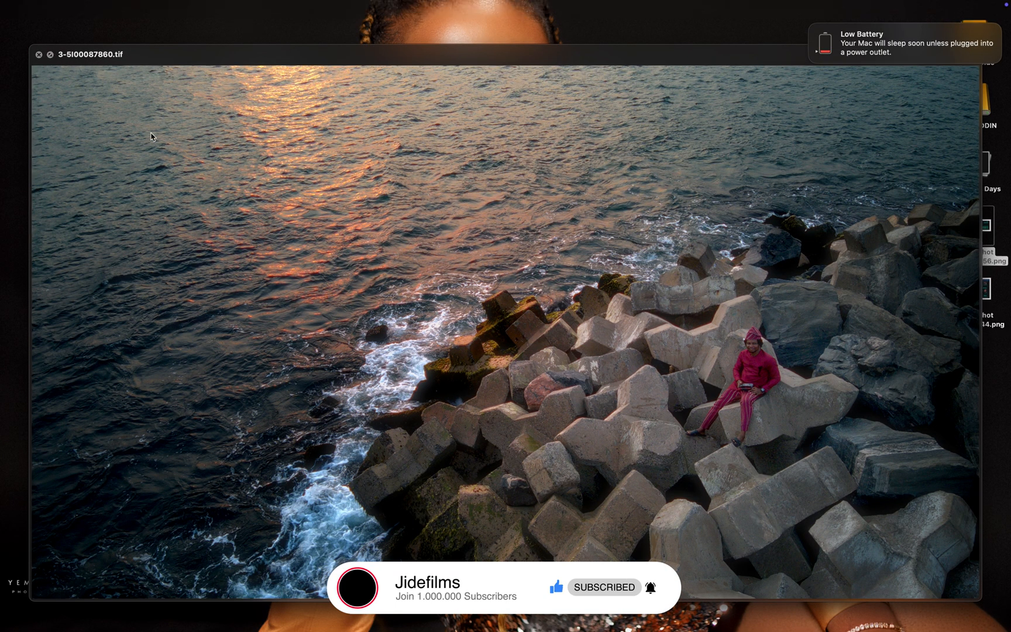